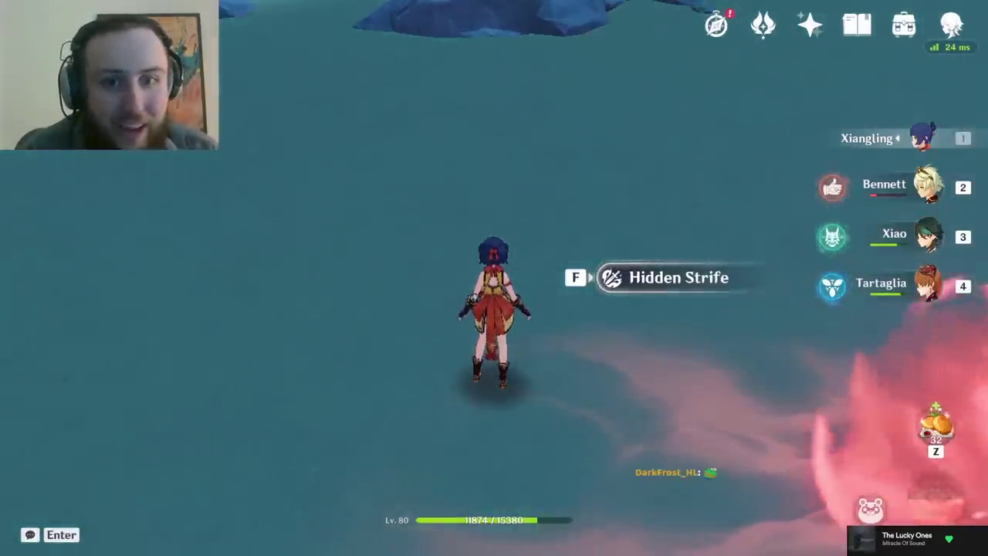
# - Open the character screen, browse the character roster and view a character's talents
pyautogui.press('w')
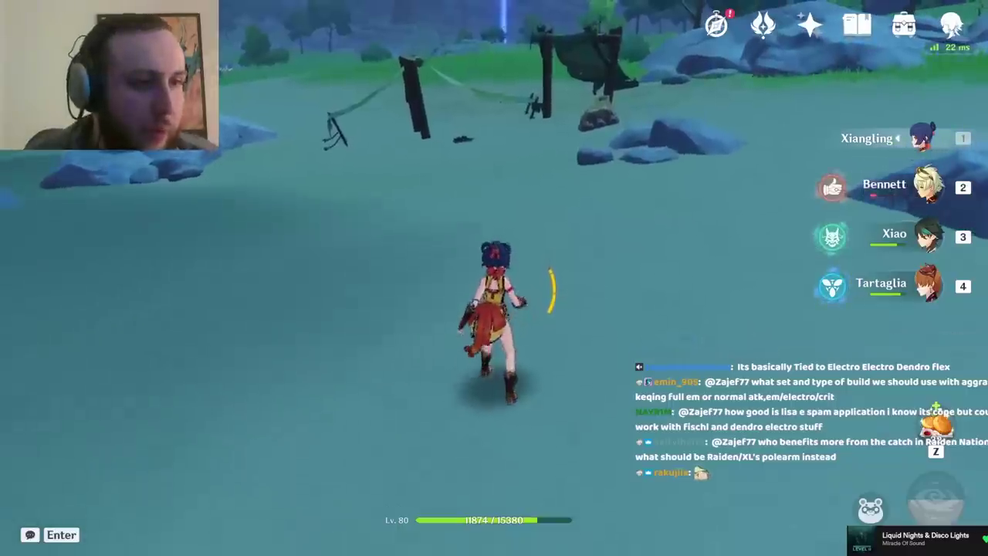
pyautogui.press('c')
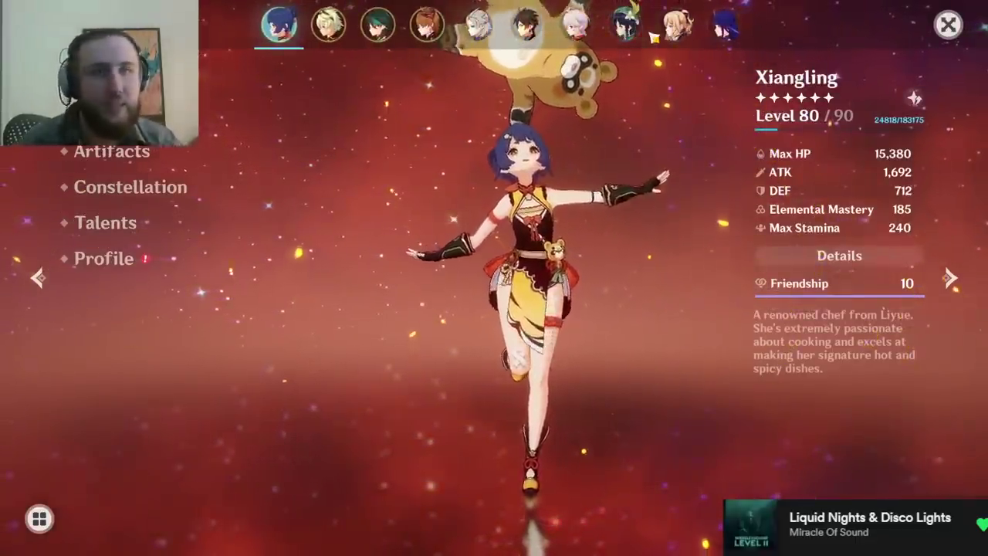
pyautogui.scroll(-3, 502, 25)
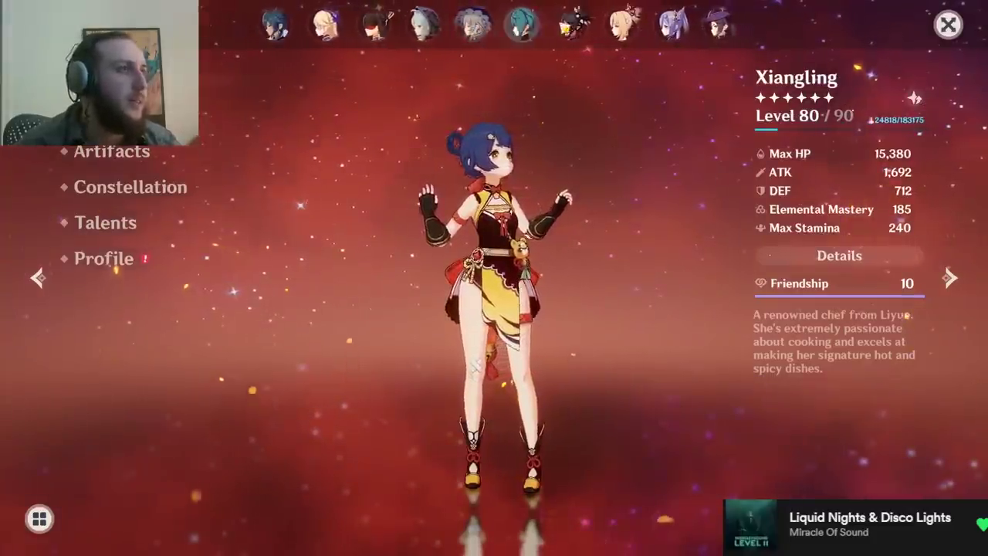
pyautogui.scroll(2, 433, 24)
pyautogui.click(434, 25)
pyautogui.click(116, 225)
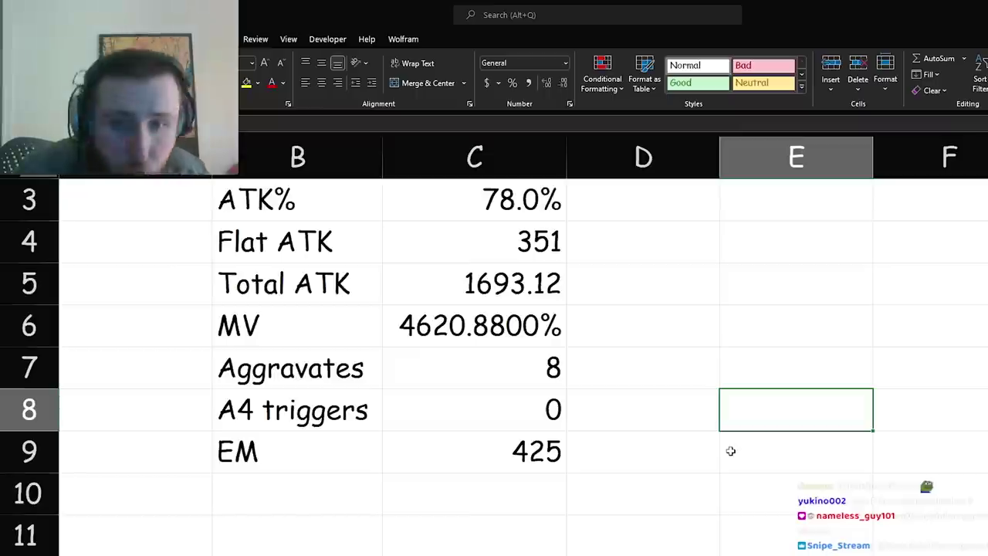
# - Add a "DMG" row below EM, calculating the ATK-based damage in C10 and the EM-based damage in C11
pyautogui.click(348, 492)
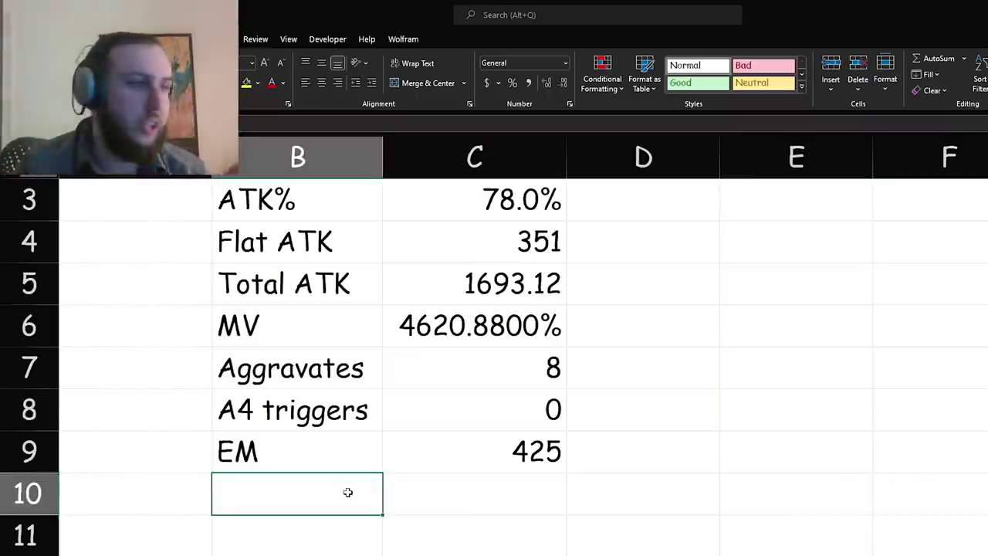
pyautogui.press('Tab')
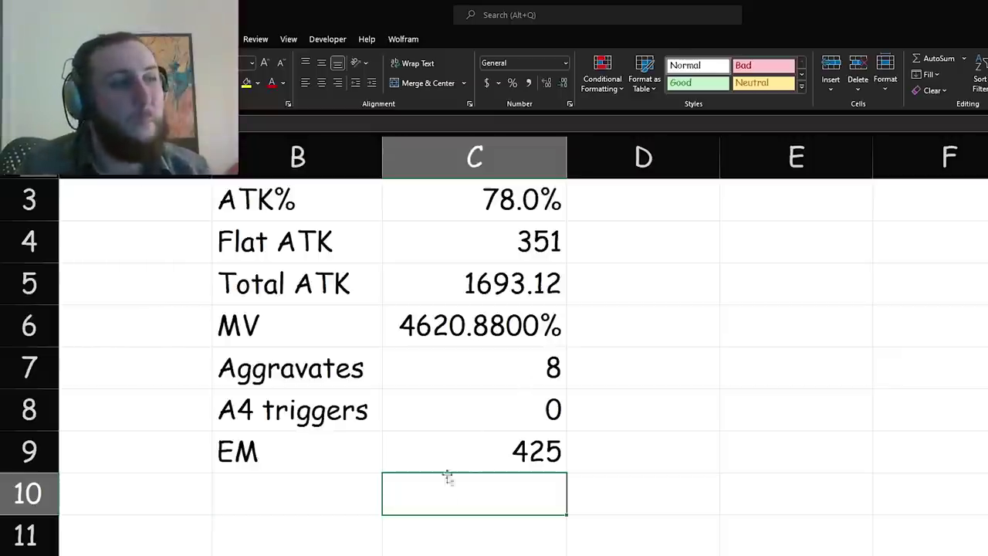
pyautogui.click(783, 495)
pyautogui.click(501, 499)
pyautogui.click(783, 495)
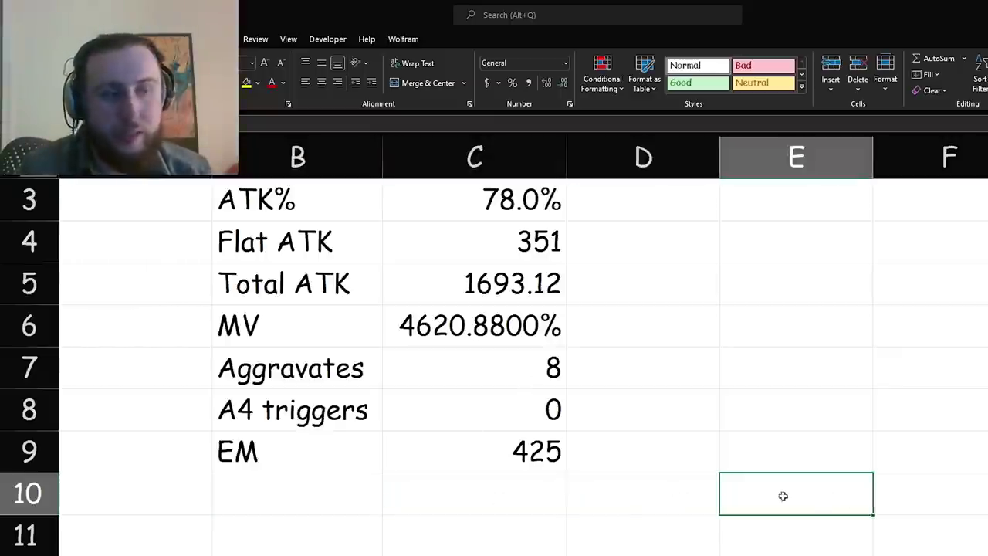
pyautogui.click(481, 506)
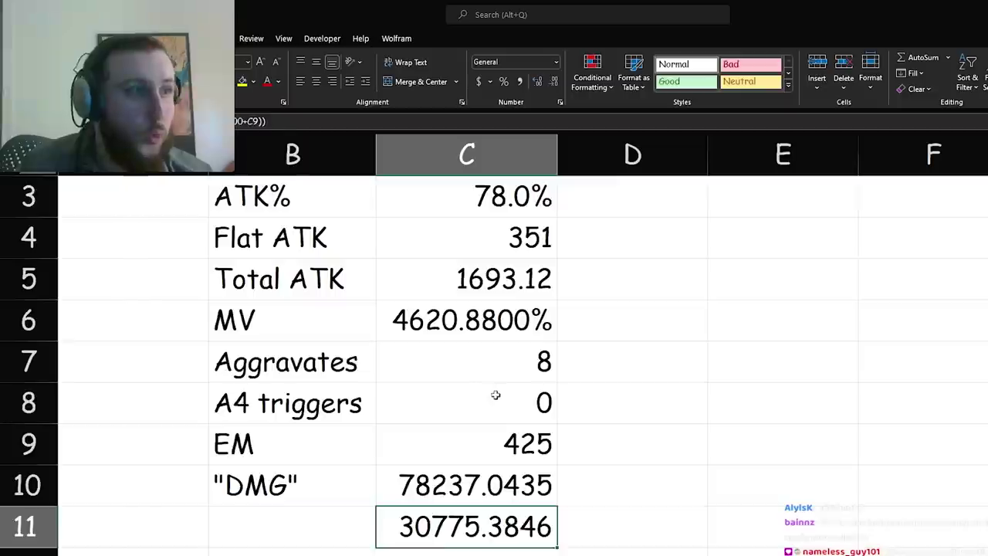
# - Examine the A4 triggers cell and the two damage formulas in C10 and C11
pyautogui.click(502, 403)
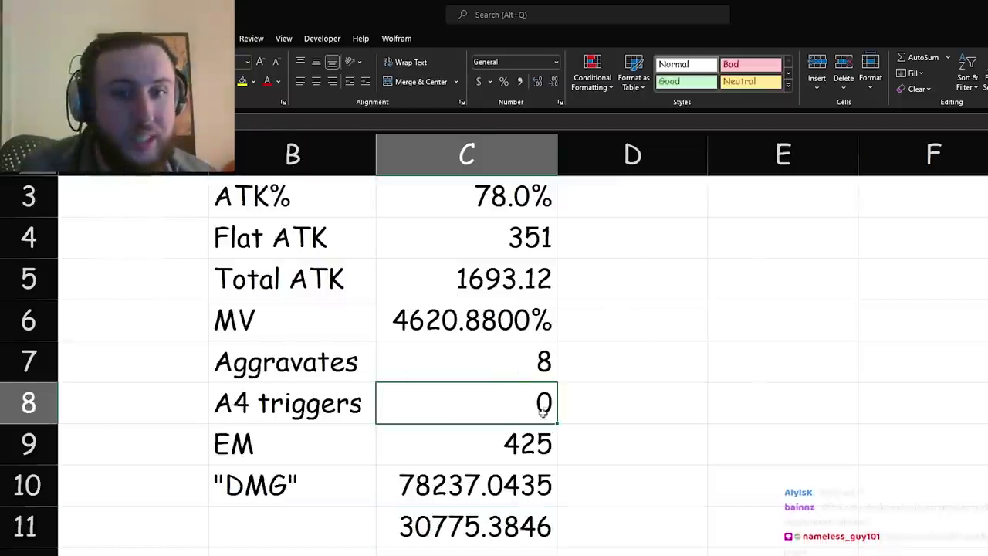
pyautogui.click(424, 510)
pyautogui.click(425, 498)
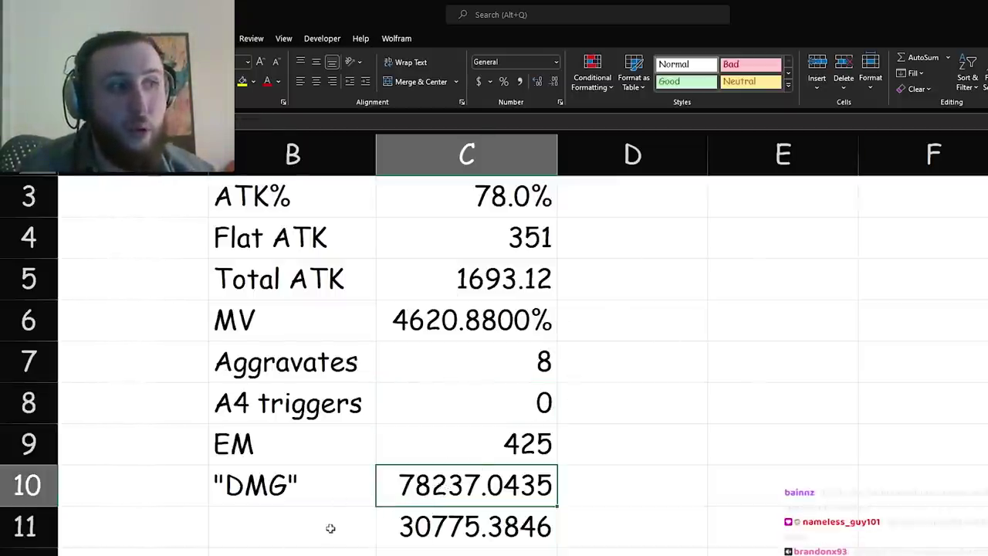
pyautogui.hotkey('shift', 'Down')
pyautogui.click(431, 410)
pyautogui.click(457, 512)
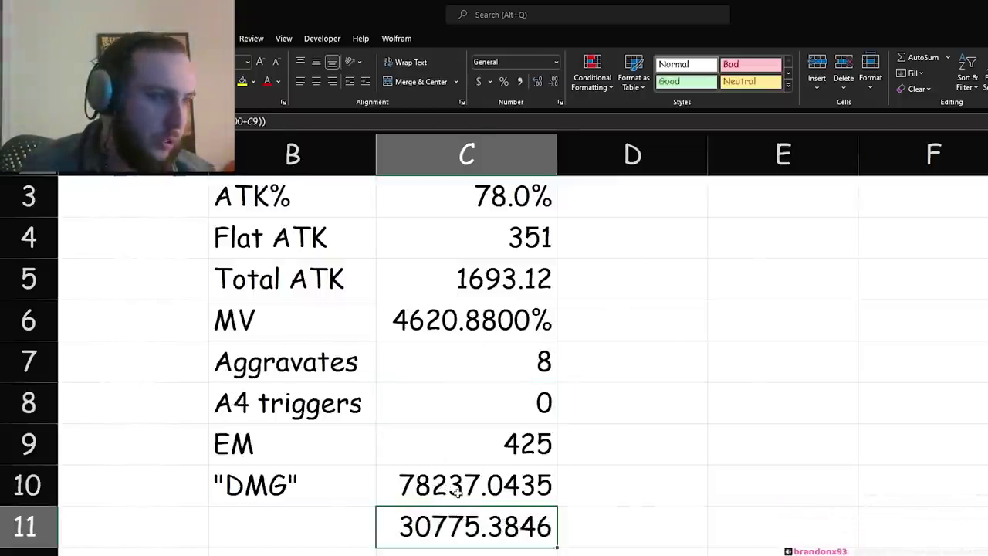
# - Rename the damage label in B10 to "DMG" ATK
pyautogui.press('Left')
pyautogui.press('Up')
pyautogui.press('F2')
pyautogui.write('AT')
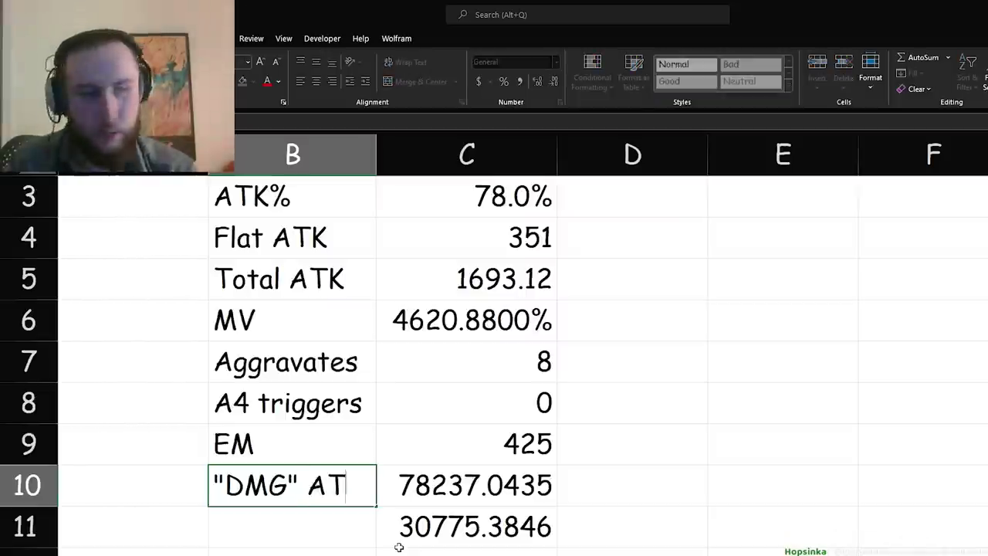
pyautogui.write('K')
pyautogui.press('Return')
# - Label B11 as "DMG" EM and B12 as "DMG", and sum both damage parts in C12
pyautogui.write('"DMG" E')
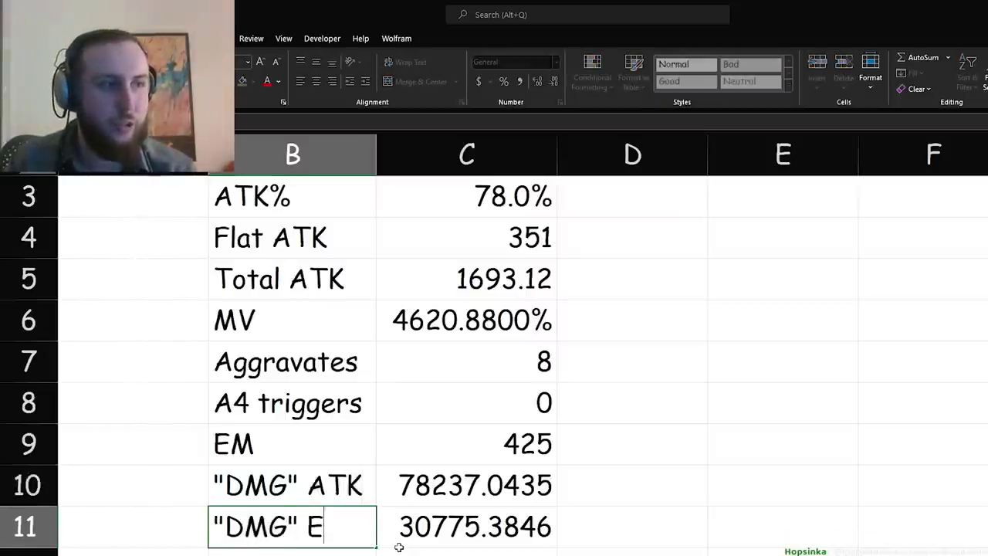
pyautogui.write('M')
pyautogui.press('Return')
pyautogui.write('"DMG"')
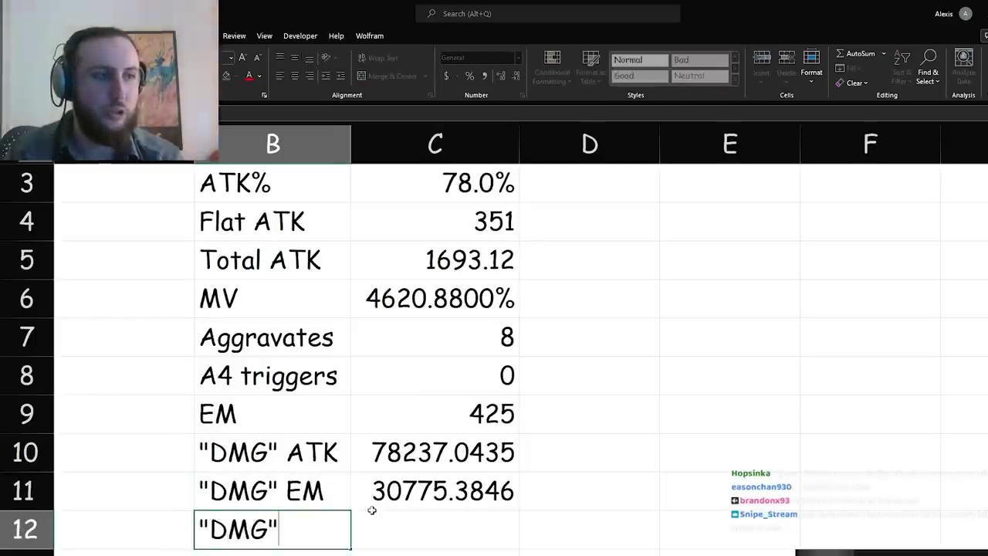
pyautogui.click(371, 510)
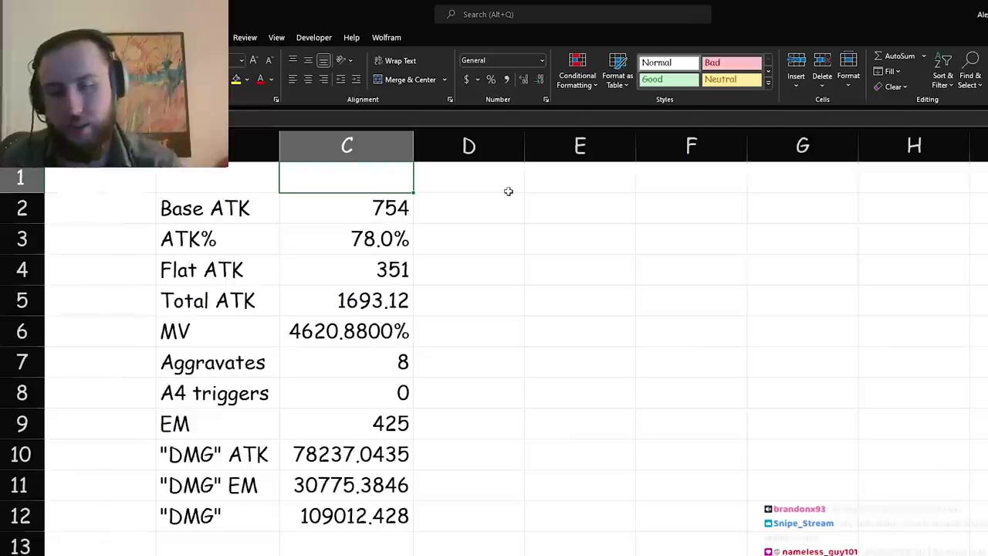
# - Enter the column headers No Sand, ATK% and EM in cells C1 to E1
pyautogui.write('No Sand')
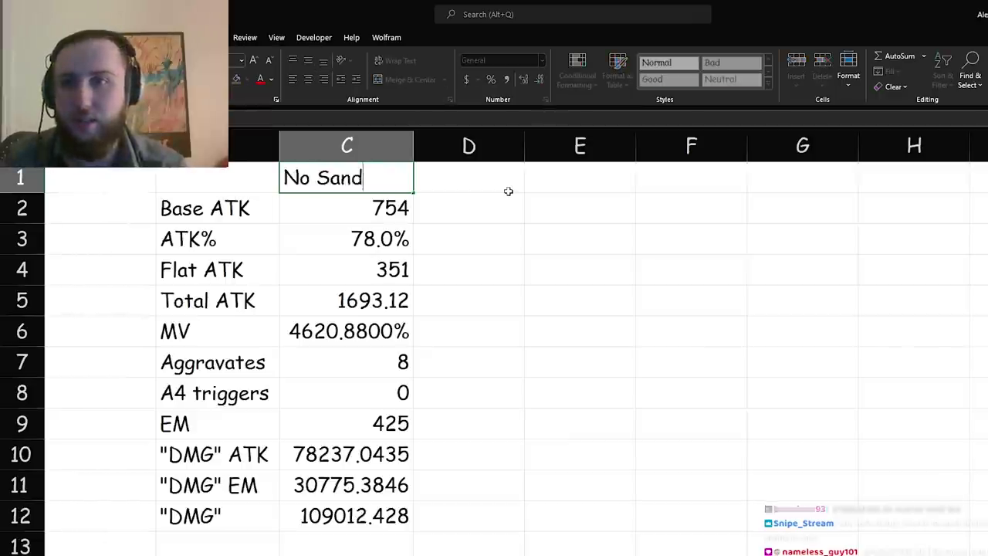
pyautogui.press('Tab')
pyautogui.write('ATK%')
pyautogui.press('Tab')
pyautogui.write('EM')
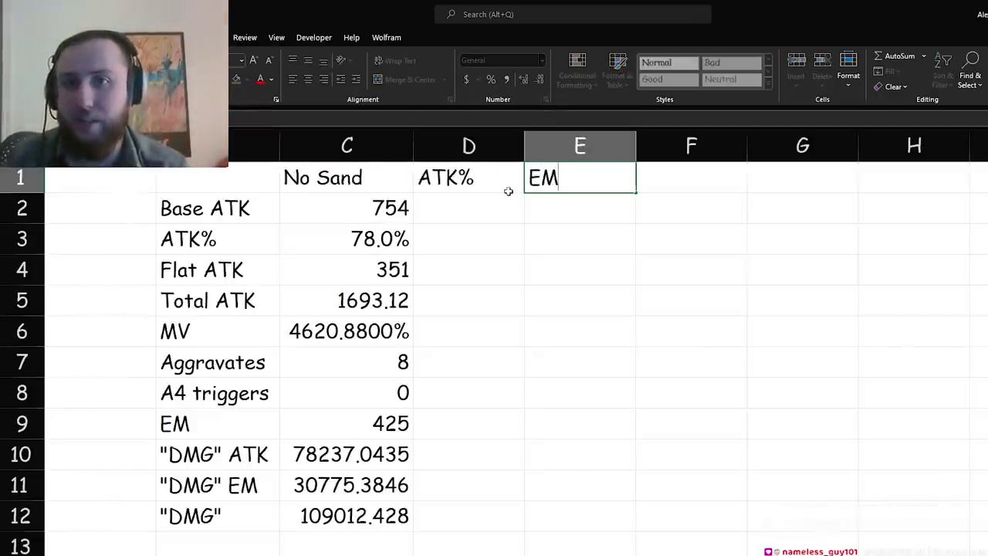
pyautogui.press('Return')
# - Copy the No Sand column's values and formulas in rows 2 to 12 into columns D and E
pyautogui.hotkey('ctrl', 'shift', 'Down')
pyautogui.hotkey('ctrl', 'c')
pyautogui.hotkey('ctrl', 'v')
# - Extend the percentage sum in D3 so the ATK% column uses 124.6% ATK
pyautogui.click(492, 246)
pyautogui.write('=20%+20%+24%+14%')
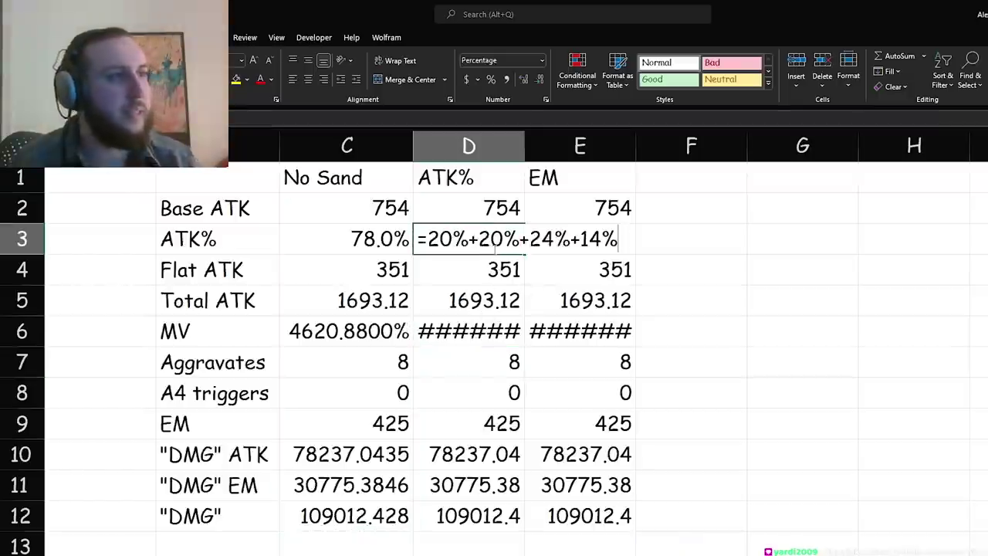
pyautogui.press('Return')
# - Set the EM value in E9 to the formula =165+180+80+187
pyautogui.click(597, 423)
pyautogui.write('=165+180+80+187')
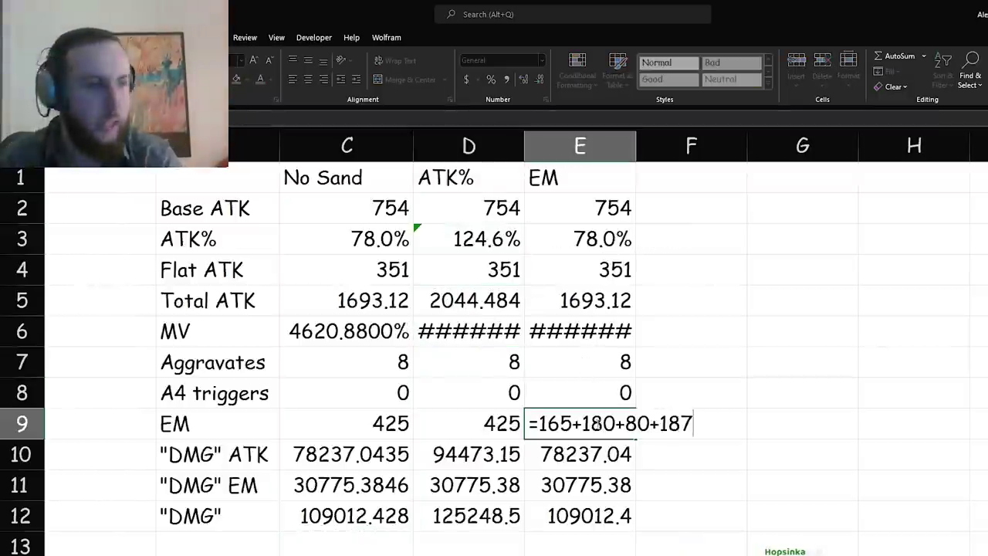
pyautogui.press('Return')
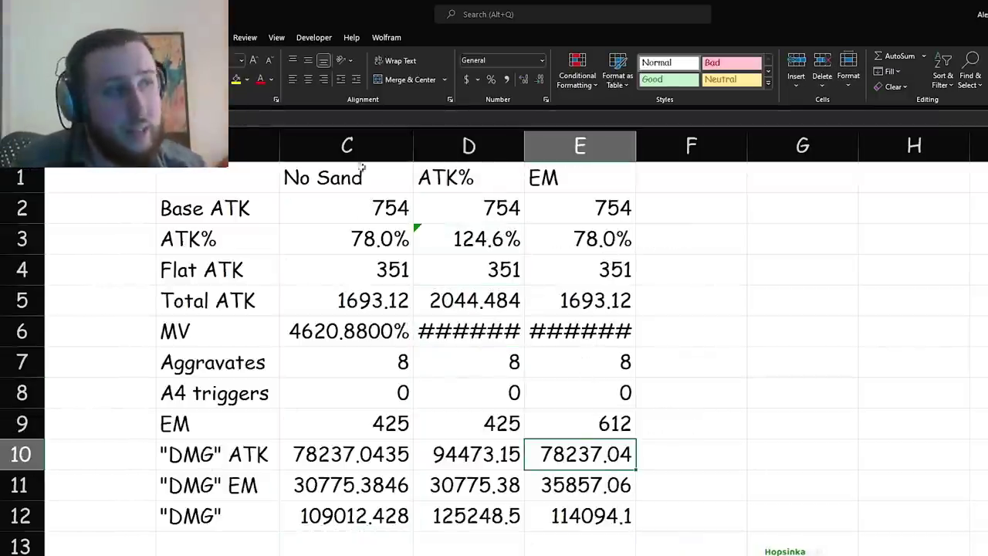
# - Add a %Increase row in row 13, calculating the ATK% and EM columns' damage gain over No Sand as percentages
pyautogui.click(469, 145)
pyautogui.click(469, 550)
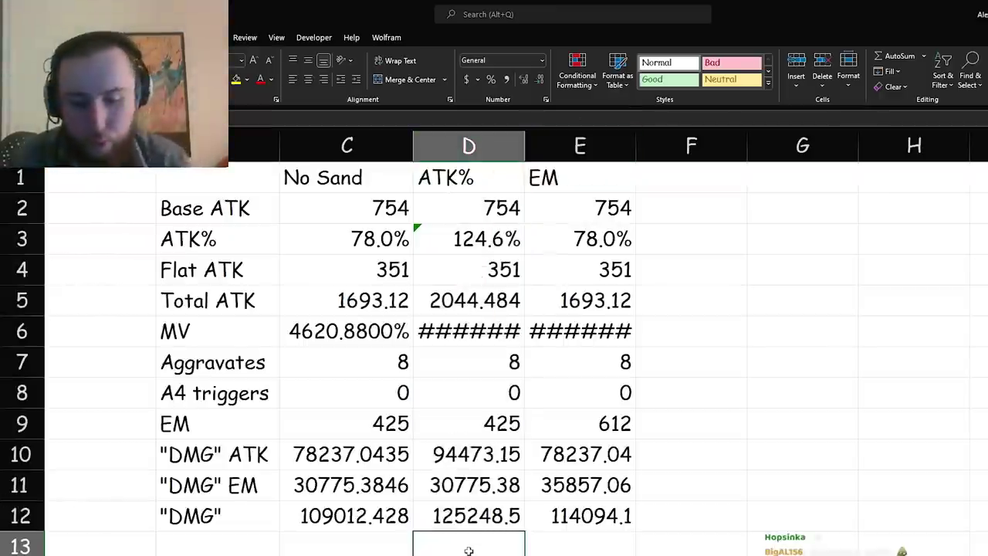
pyautogui.press('Left')
pyautogui.press('Left')
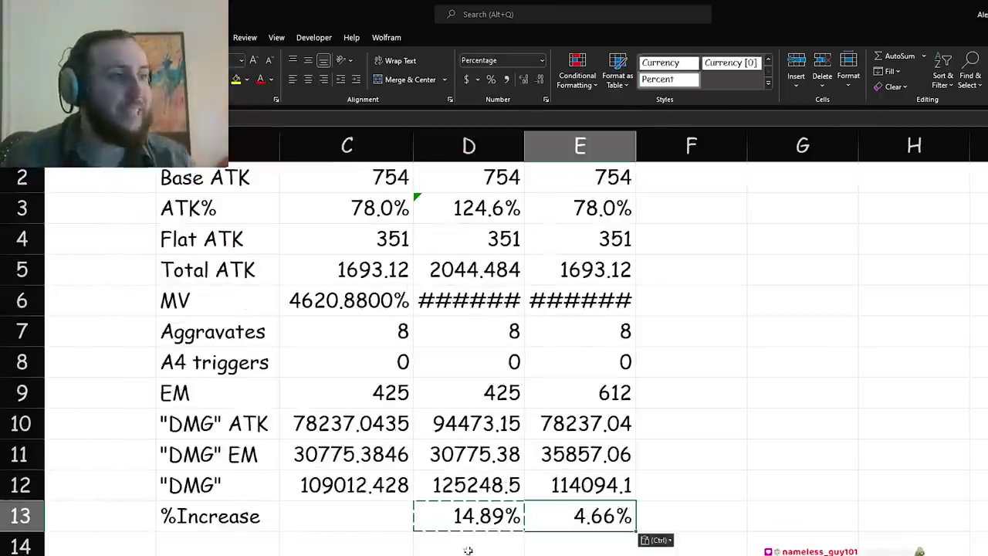
pyautogui.click(490, 510)
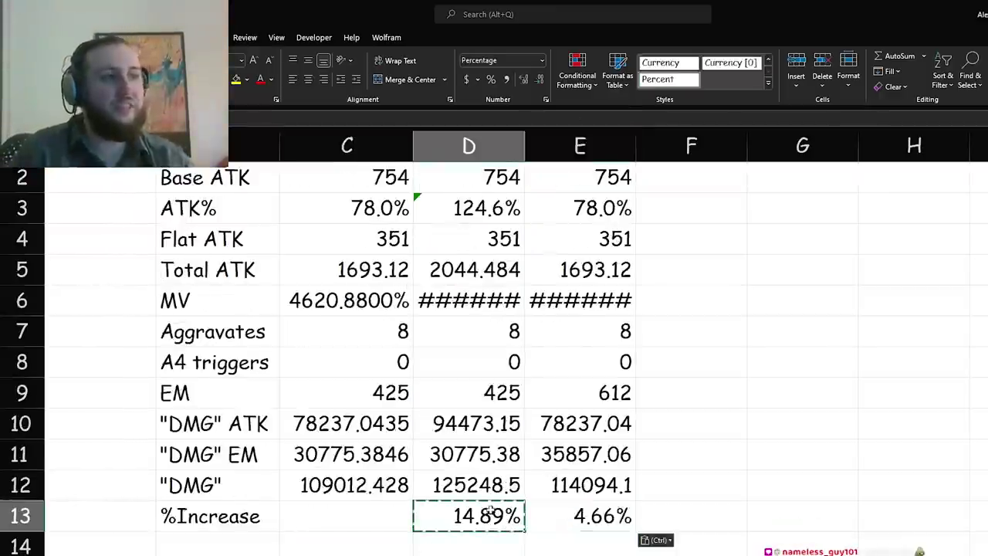
pyautogui.click(608, 522)
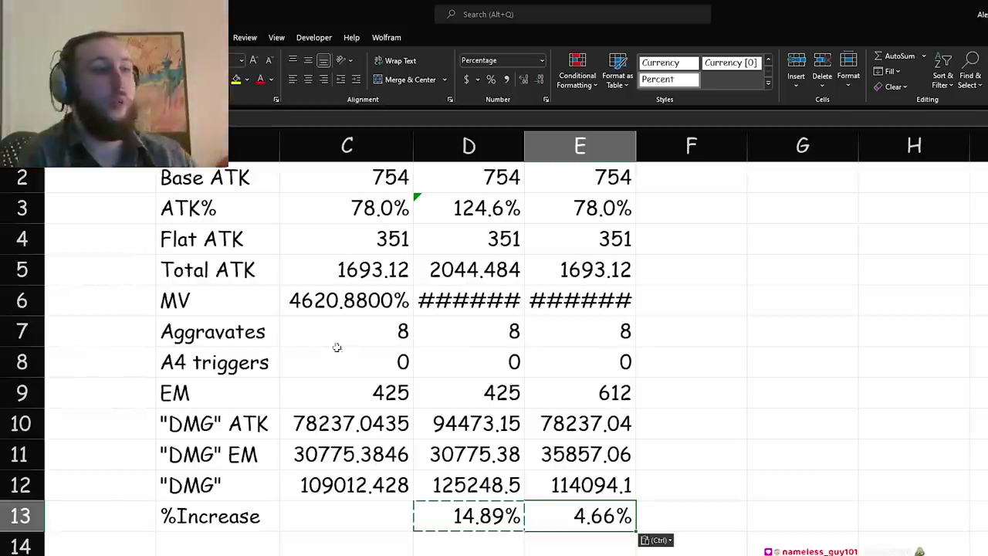
# - Link the A4 triggers cells D8 and E8 each to the cell on their left, starting with =C8
pyautogui.click(349, 359)
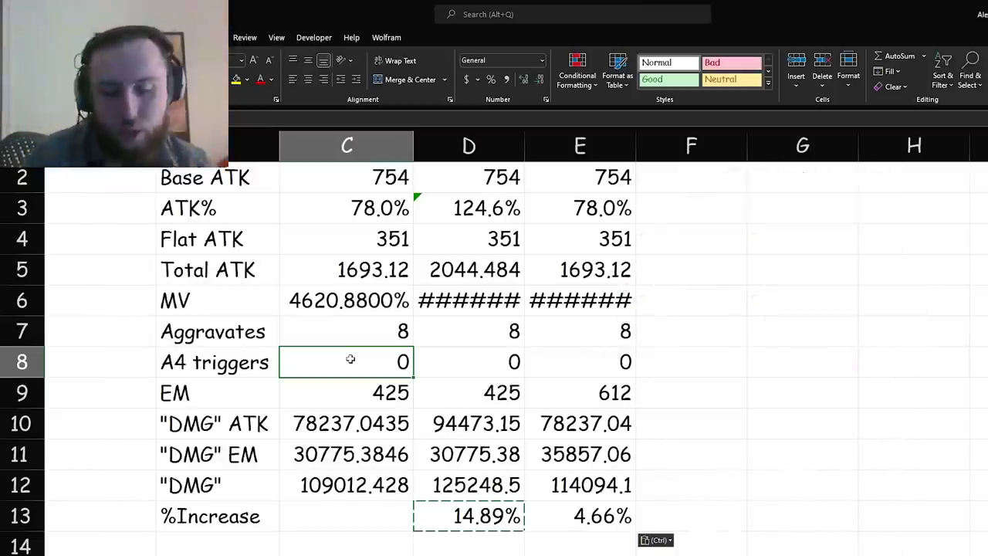
pyautogui.press('Right')
pyautogui.write('=')
pyautogui.press('Left')
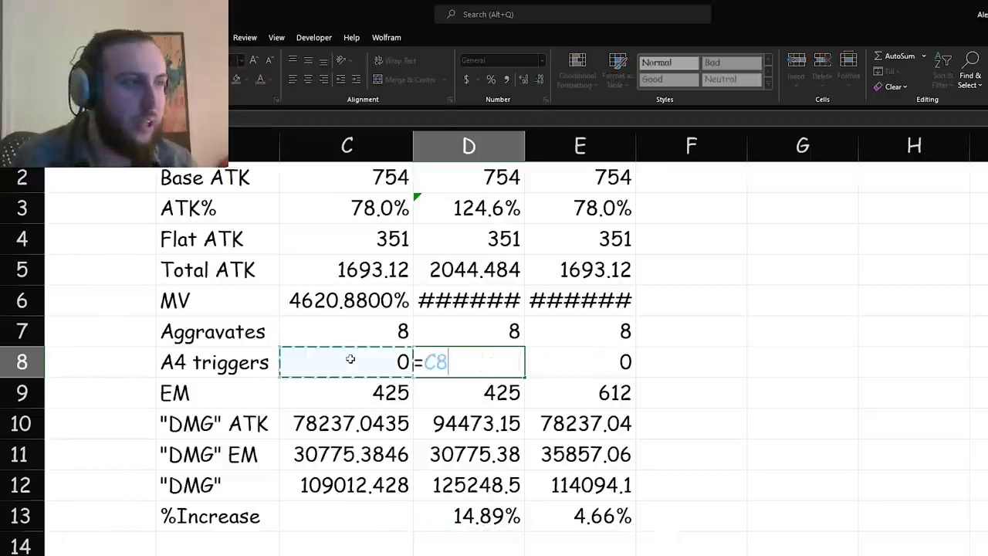
pyautogui.press('Tab')
pyautogui.write('=')
pyautogui.press('Left')
pyautogui.press('Return')
# - Set the A4 triggers in C8 to 1
pyautogui.click(350, 359)
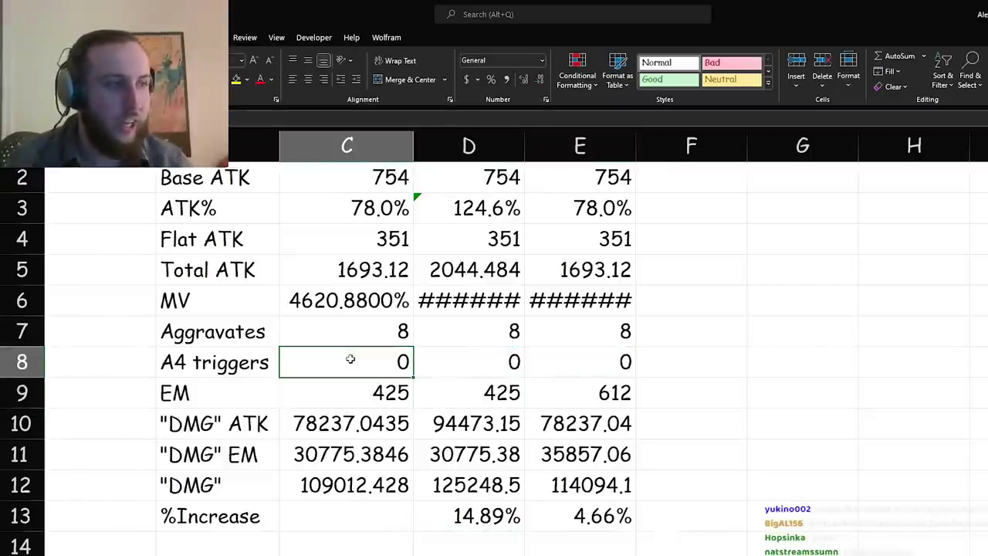
pyautogui.press('Right')
pyautogui.press('Down')
pyautogui.press('Down')
pyautogui.press('Down')
pyautogui.press('Down')
pyautogui.press('Down')
pyautogui.click(346, 363)
pyautogui.write('1')
pyautogui.hotkey('ctrl', 'Return')
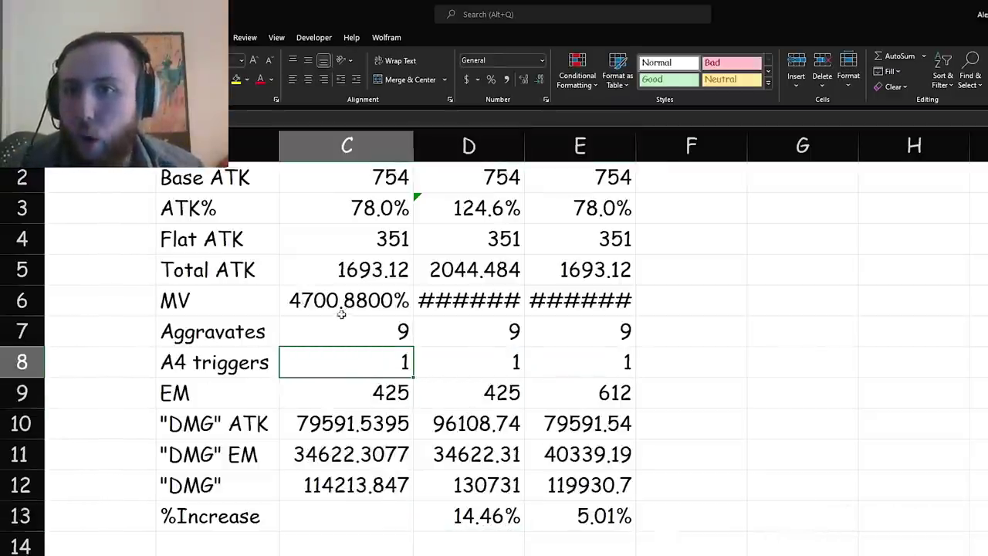
# - Set the A4 triggers to 0, and alternately undo and redo that change to compare the %Increase values
pyautogui.write('0')
pyautogui.hotkey('ctrl', 'Return')
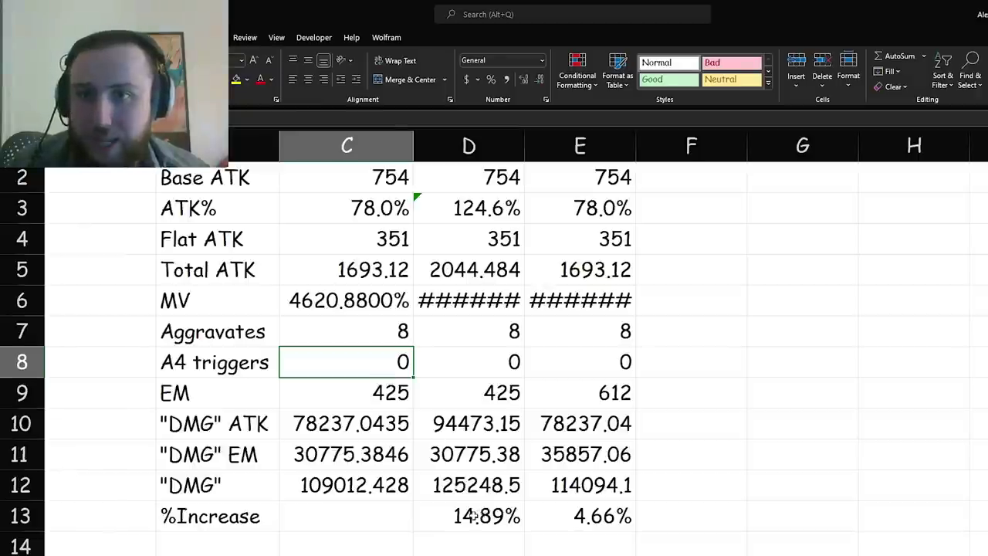
pyautogui.click(475, 515)
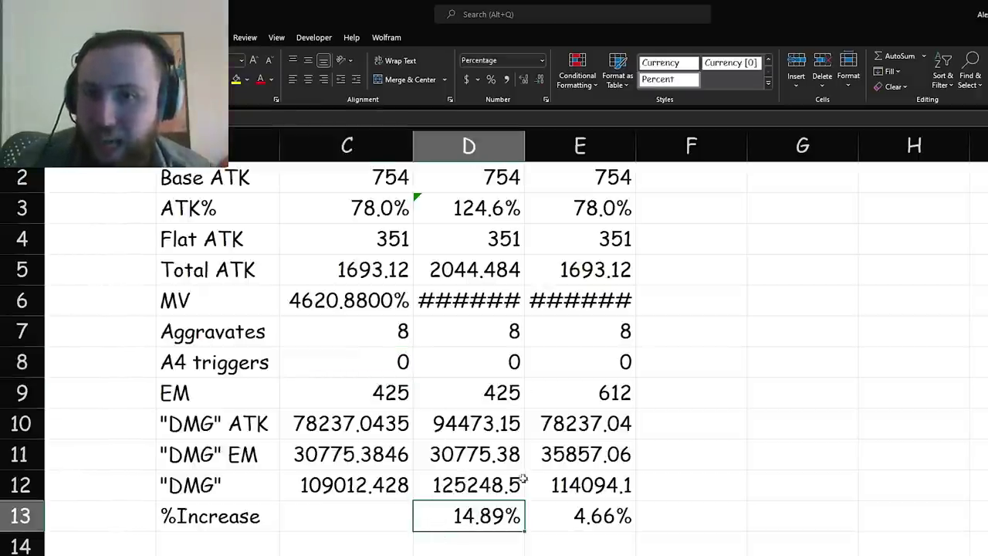
pyautogui.hotkey('ctrl', 'z')
pyautogui.hotkey('ctrl', 'y')
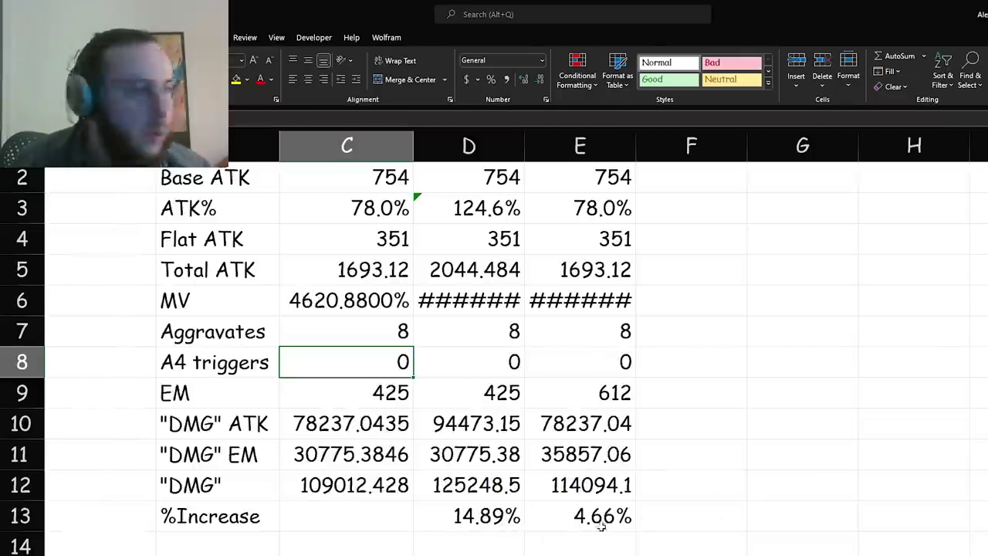
pyautogui.hotkey('ctrl', 'z')
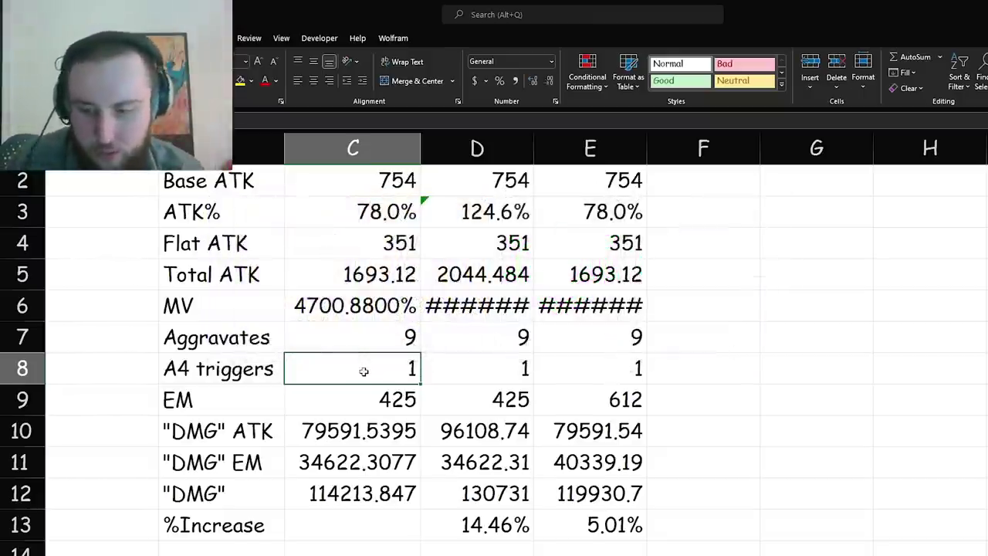
# - Set the A4 triggers in C8 to 25 and select both %Increase results to compare the two sands
pyautogui.write('25')
pyautogui.press('Return')
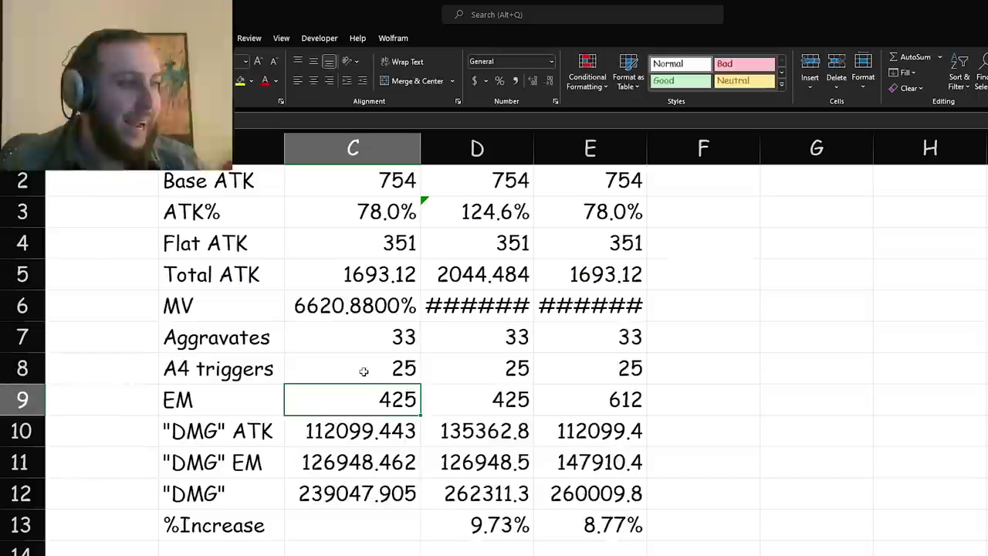
pyautogui.moveTo(475, 525); pyautogui.dragTo(561, 527)
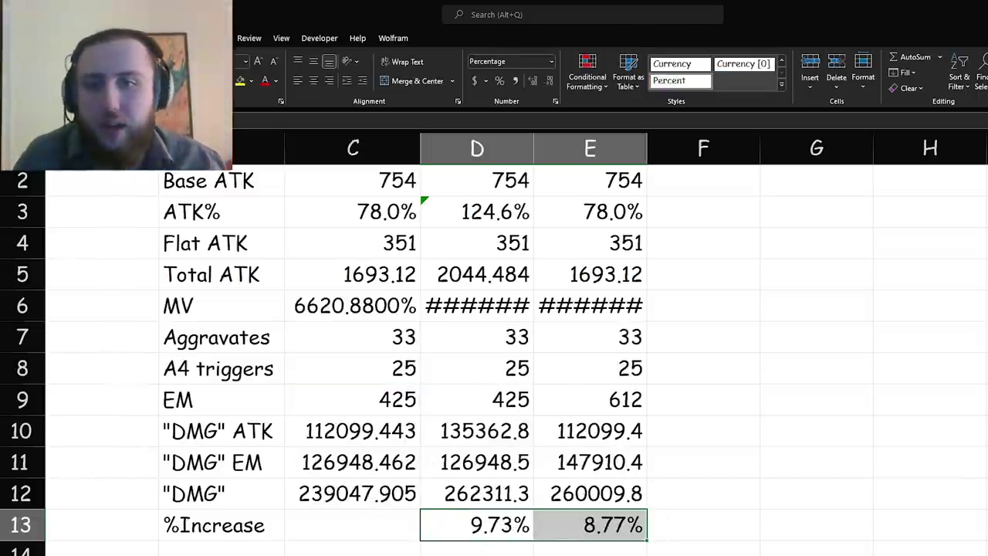
pyautogui.scroll(-2, 357, 435)
pyautogui.scroll(3, 359, 435)
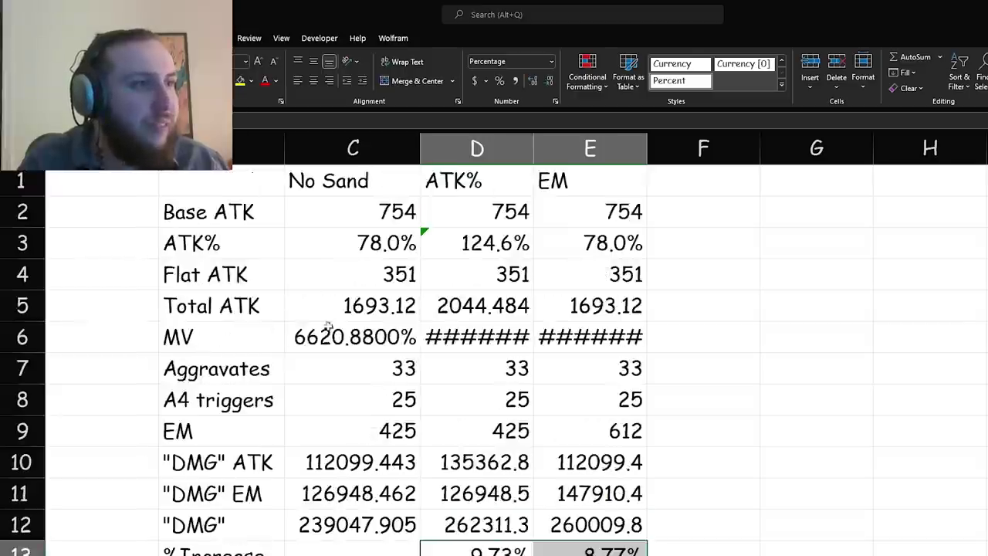
# - Set the A4 triggers in C8 to 0 and note the MV as 4600% in C16 and the Aggravates count as 8 in D16
pyautogui.click(379, 402)
pyautogui.write('0')
pyautogui.press('Return')
pyautogui.scroll(-3, 342, 373)
pyautogui.click(342, 374)
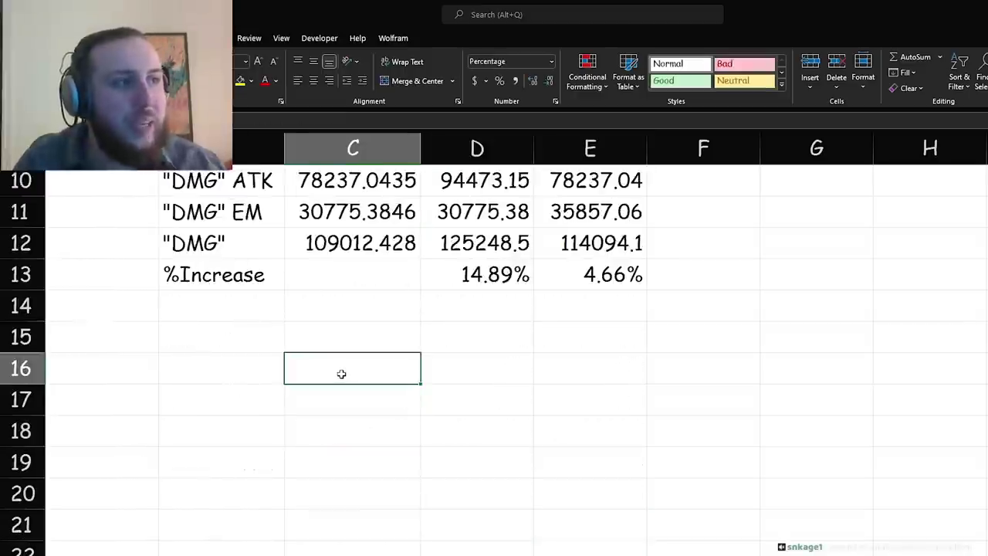
pyautogui.write('4600')
pyautogui.press('Tab')
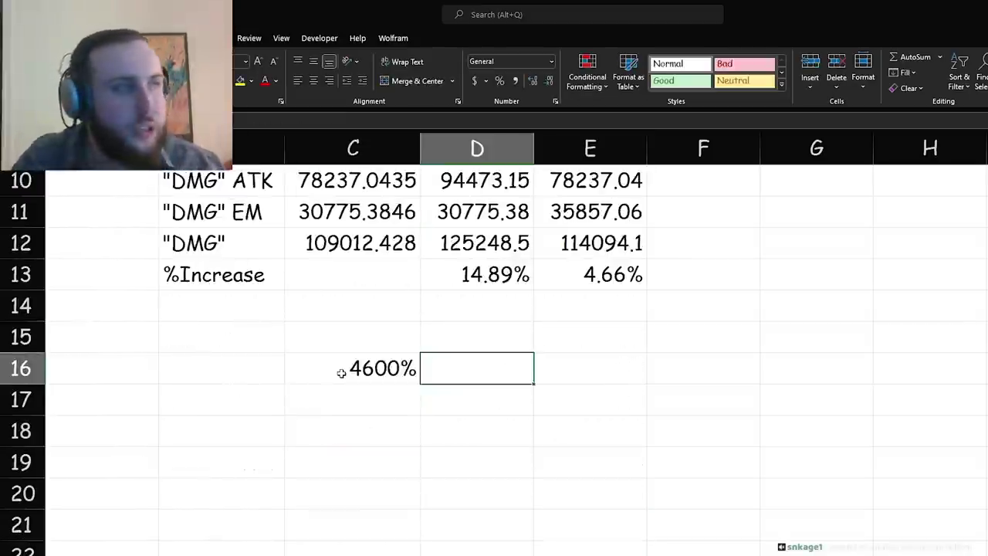
pyautogui.scroll(3, 342, 370)
pyautogui.click(300, 325)
pyautogui.scroll(-3, 463, 386)
pyautogui.click(482, 369)
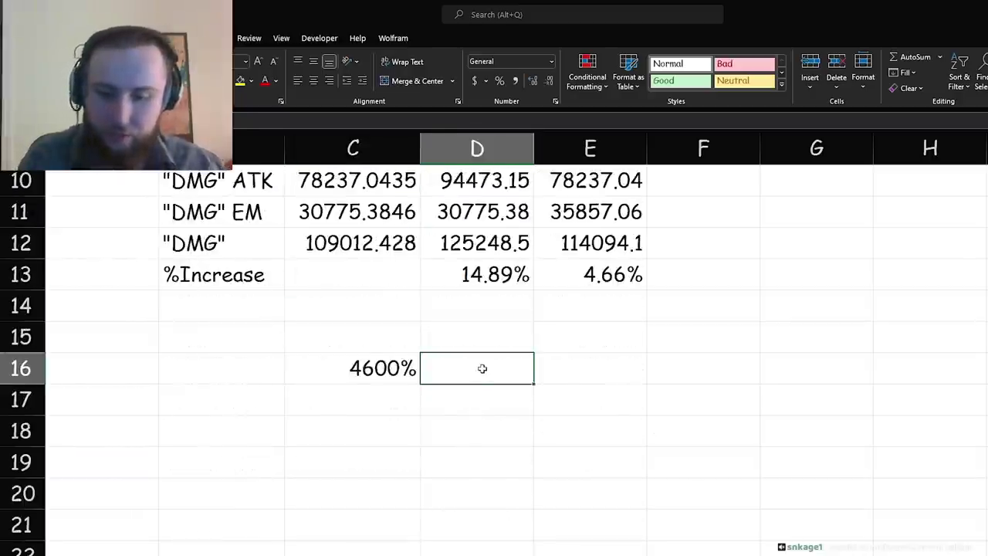
# - Set the A4 triggers in C8 to 25 and note the MV as 6600% in C17 and the Aggravates count as 33 in D17
pyautogui.write('25')
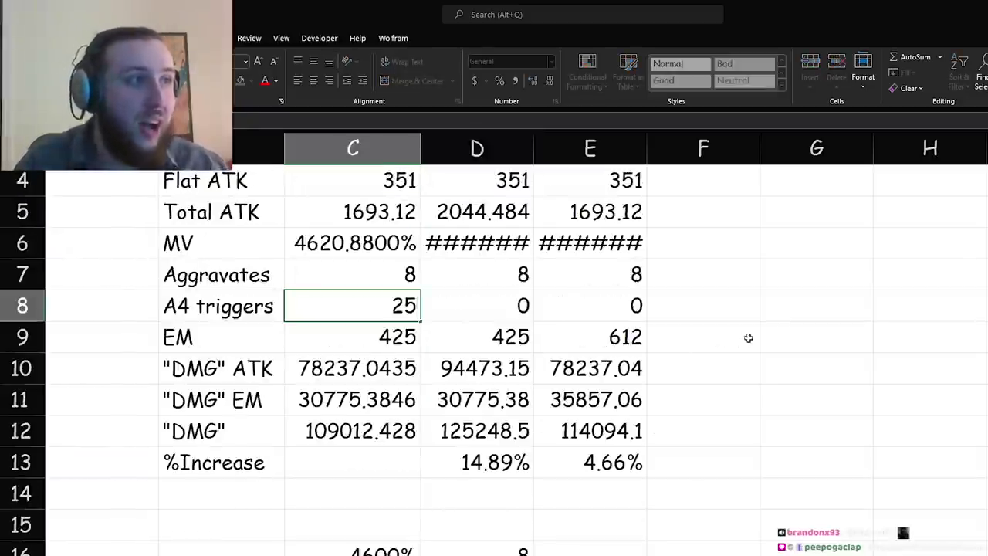
pyautogui.click(748, 337)
pyautogui.scroll(-3, 324, 371)
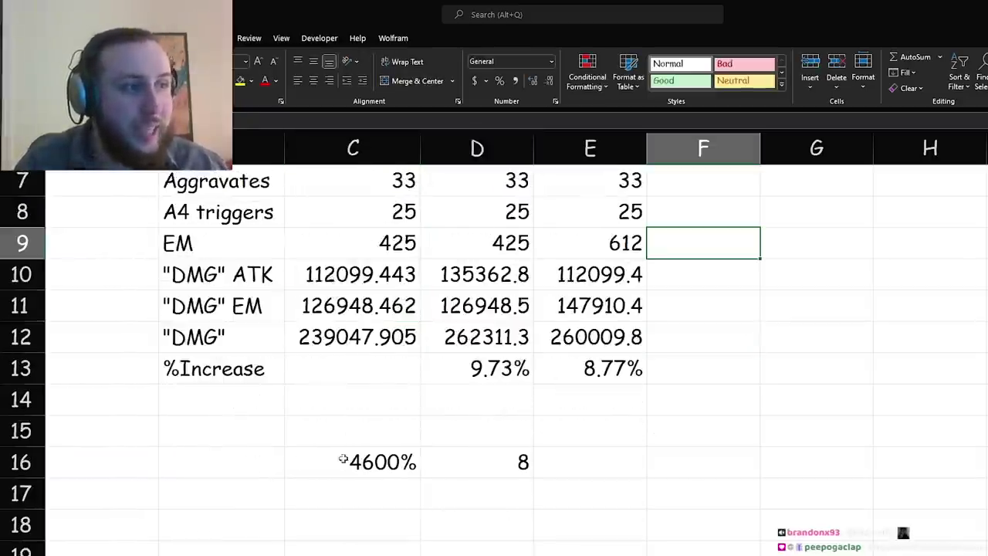
pyautogui.click(319, 494)
pyautogui.write('66')
pyautogui.press('Tab')
pyautogui.scroll(1, 405, 378)
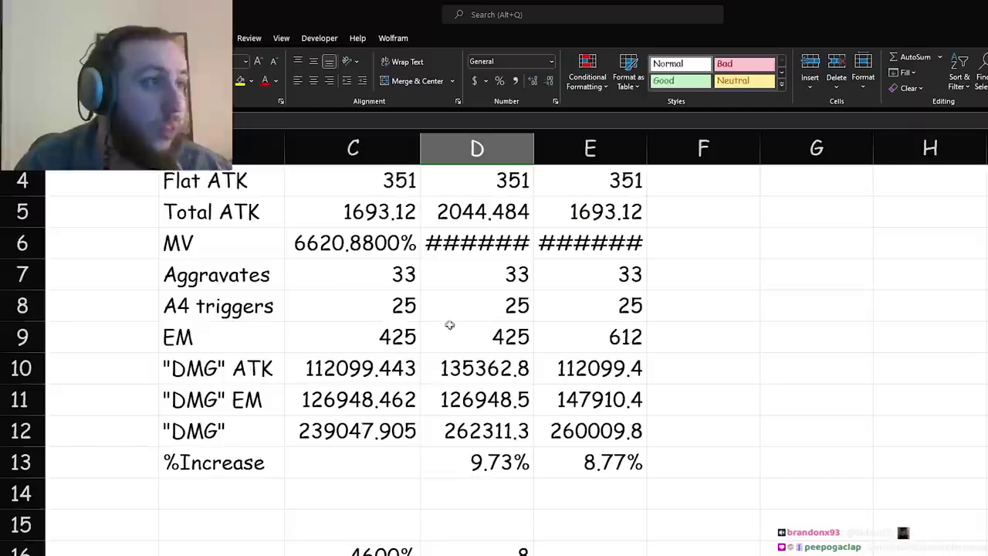
pyautogui.scroll(-2, 447, 325)
pyautogui.write('33')
pyautogui.press('Tab')
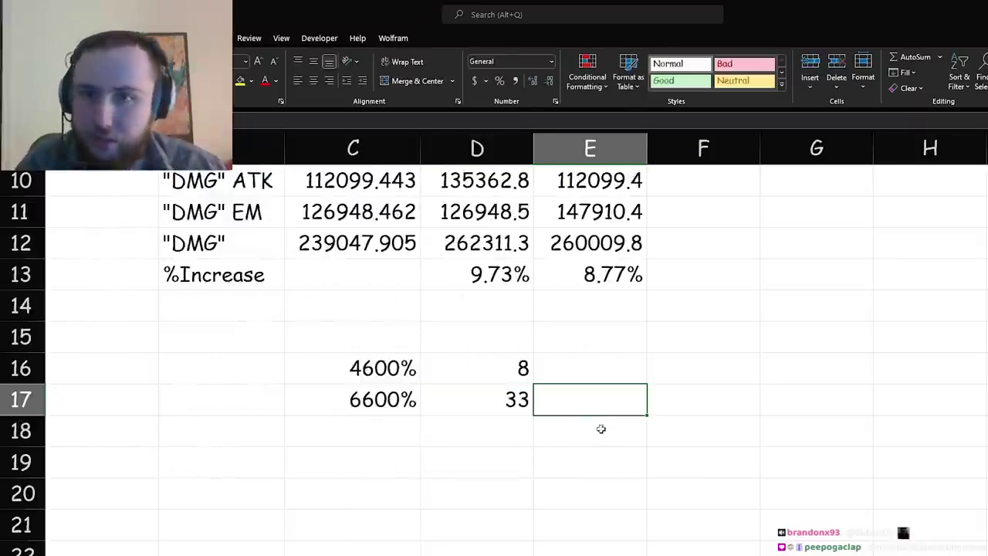
# - Calculate the ratio of the two Aggravates counts in E17 with =D17/D16 and try copying the formula to B17
pyautogui.write('=D17/D16')
pyautogui.hotkey('ctrl', 'Return')
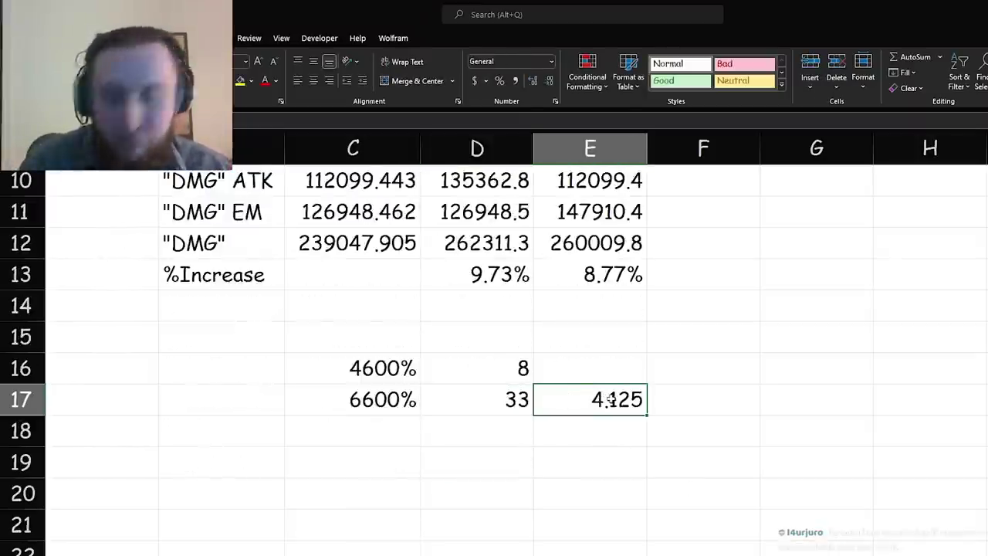
pyautogui.hotkey('ctrl', 'c')
pyautogui.press('Left')
pyautogui.press('Left')
pyautogui.press('Left')
pyautogui.hotkey('ctrl', 'v')
pyautogui.press('F2')
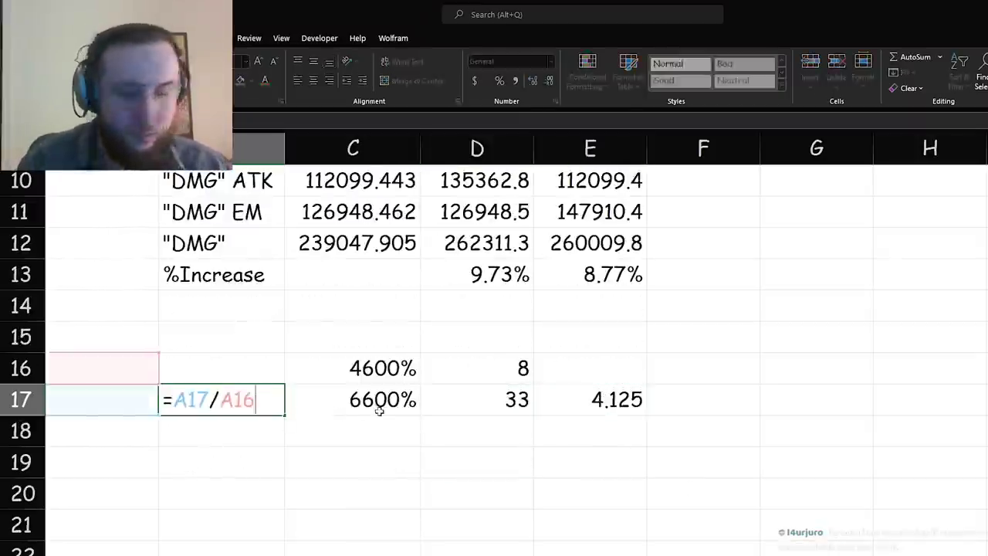
pyautogui.press('Escape')
# - Calculate the ratio of the two MV values in B17 by dividing C17 by C16
pyautogui.write('=')
pyautogui.press('Right')
pyautogui.write('/')
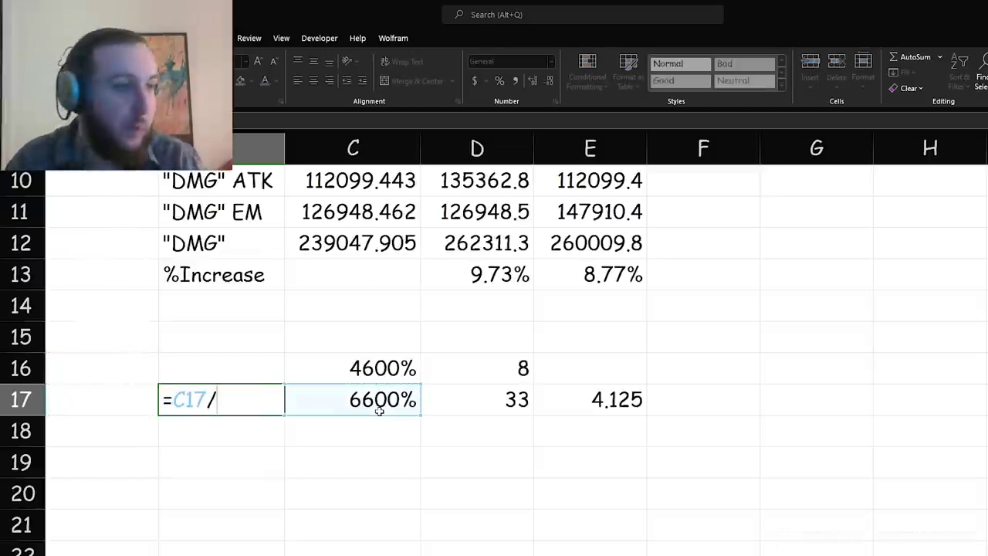
pyautogui.press('Up')
pyautogui.press('Right')
pyautogui.press('Return')
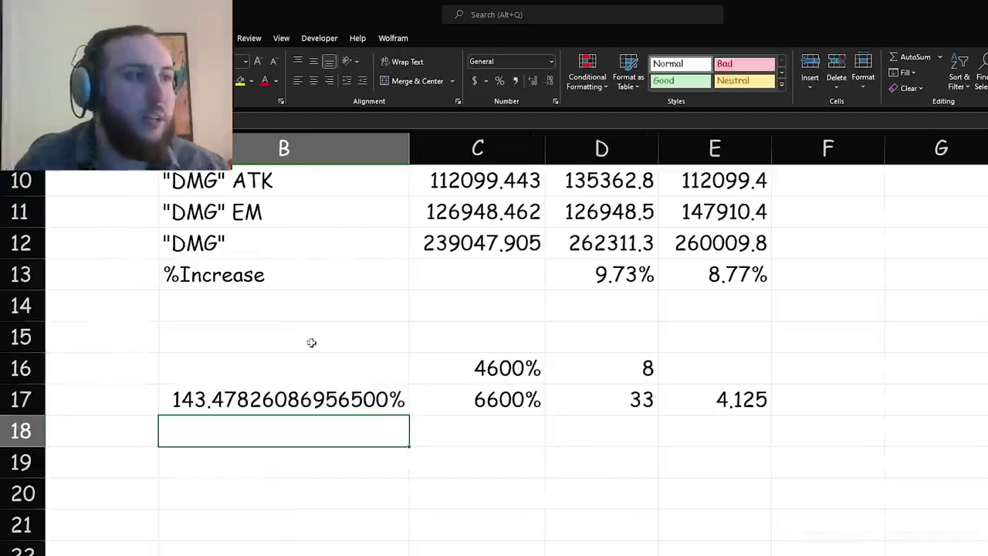
# - Undo the ratio formulas in B17 and E17
pyautogui.click(297, 390)
pyautogui.hotkey('ctrl', 'z')
pyautogui.hotkey('ctrl', 'z')
pyautogui.hotkey('ctrl', 'z')
# - Switch to Genshin Impact and check Fischl's talents, including Undone Be Thy Sinful Hex
pyautogui.hotkey('alt', 'Tab')
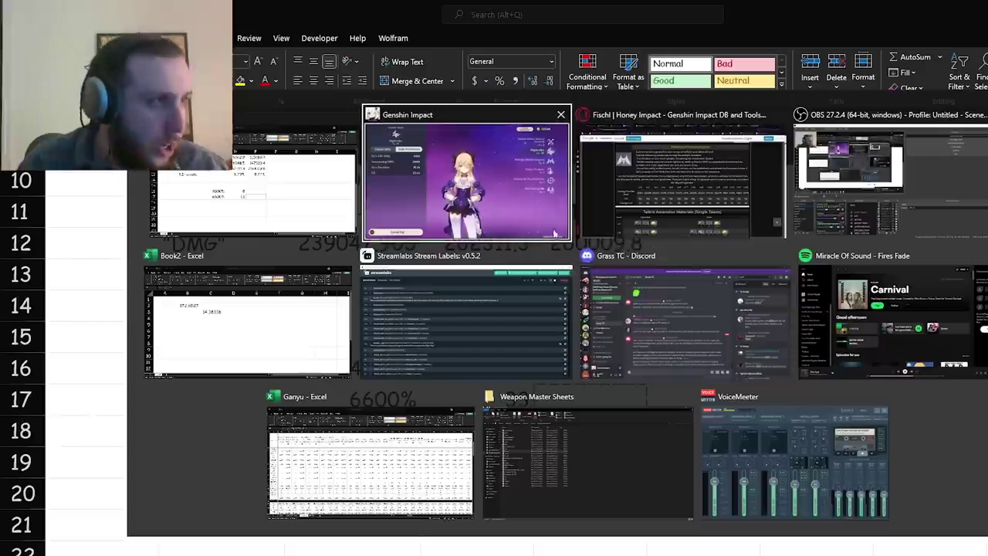
pyautogui.click(554, 234)
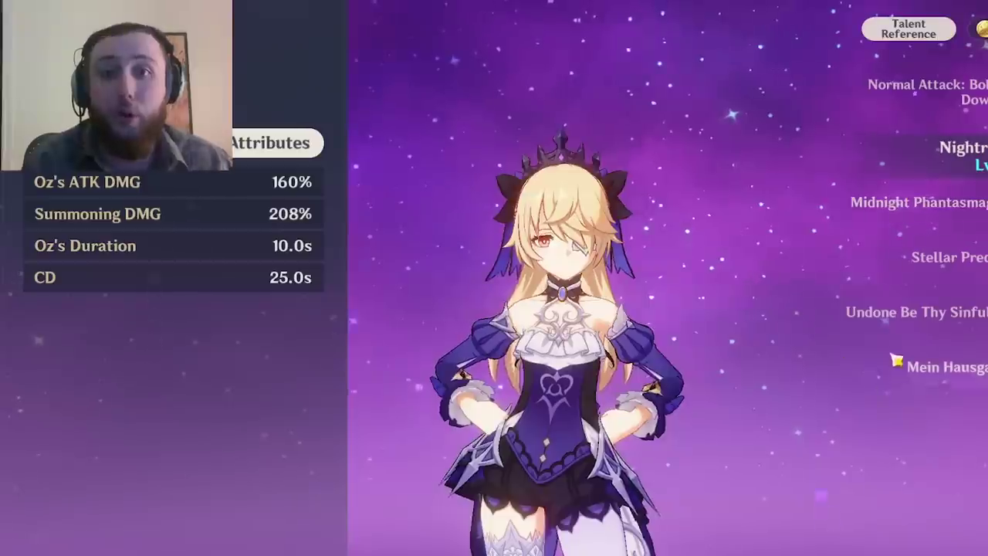
pyautogui.click(915, 312)
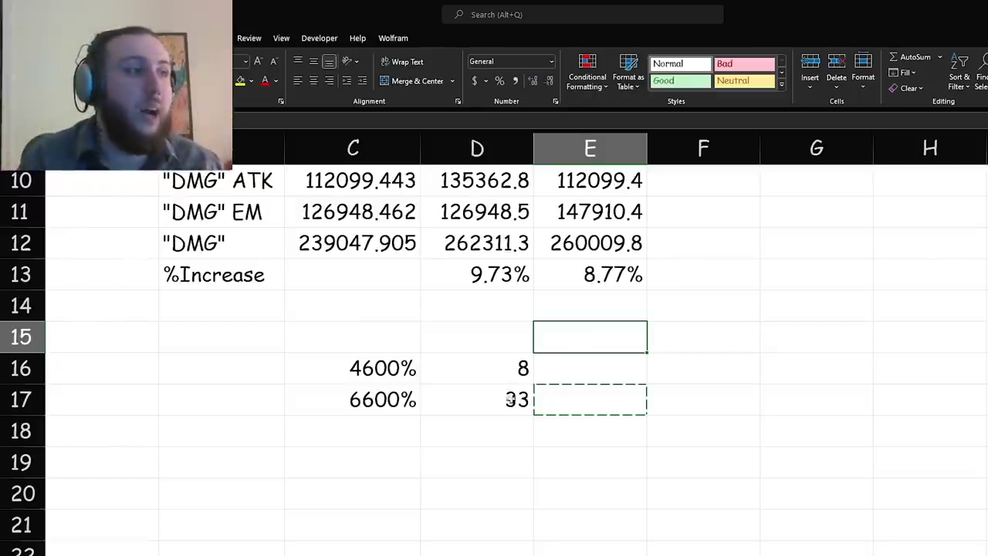
# - Back in Excel, examine the noted MV and Aggravates values against the ATK% column's "DMG" ATK and "DMG" EM results
pyautogui.moveTo(408, 378); pyautogui.dragTo(481, 404)
pyautogui.click(578, 342)
pyautogui.scroll(1, 551, 376)
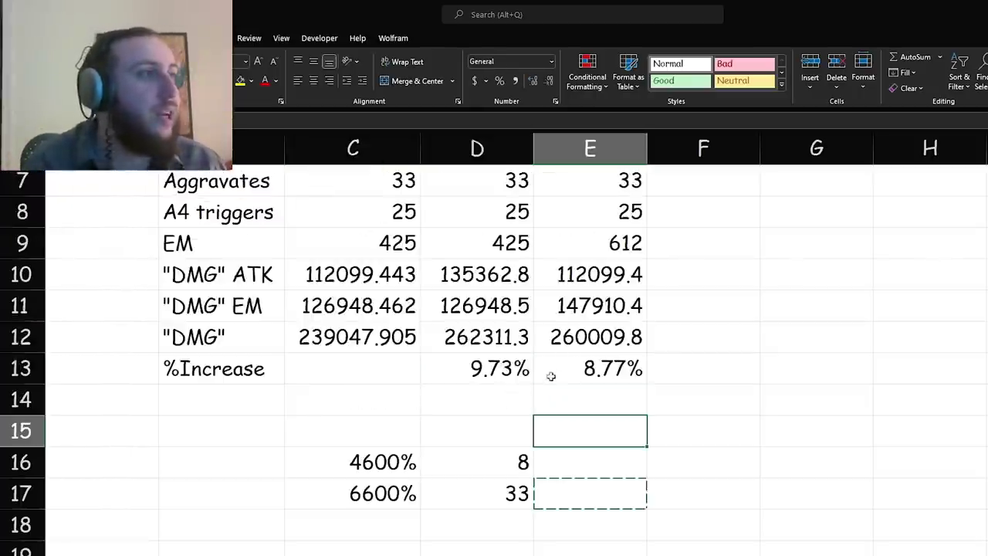
pyautogui.scroll(1, 249, 303)
pyautogui.moveTo(455, 369); pyautogui.dragTo(445, 419)
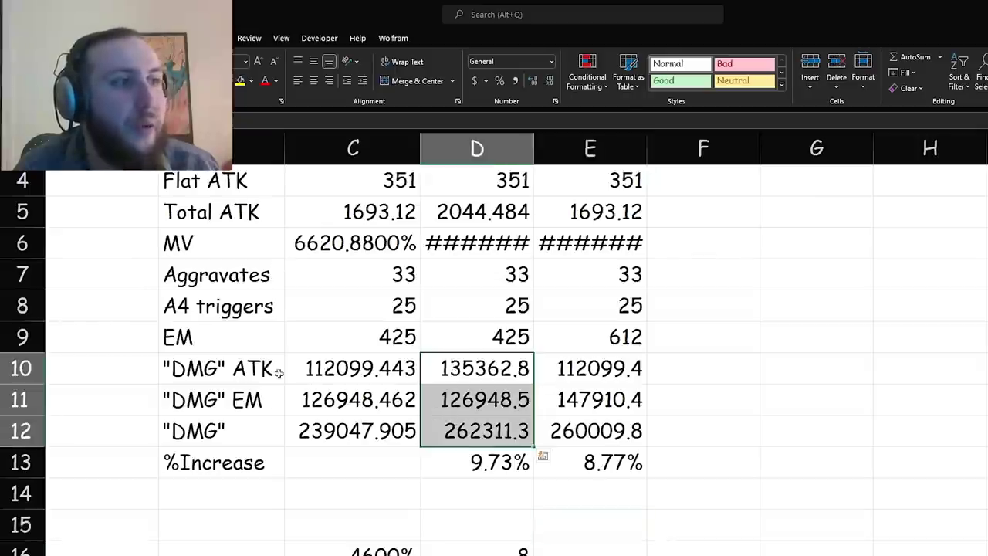
pyautogui.click(511, 371)
pyautogui.click(468, 409)
pyautogui.scroll(-1, 470, 402)
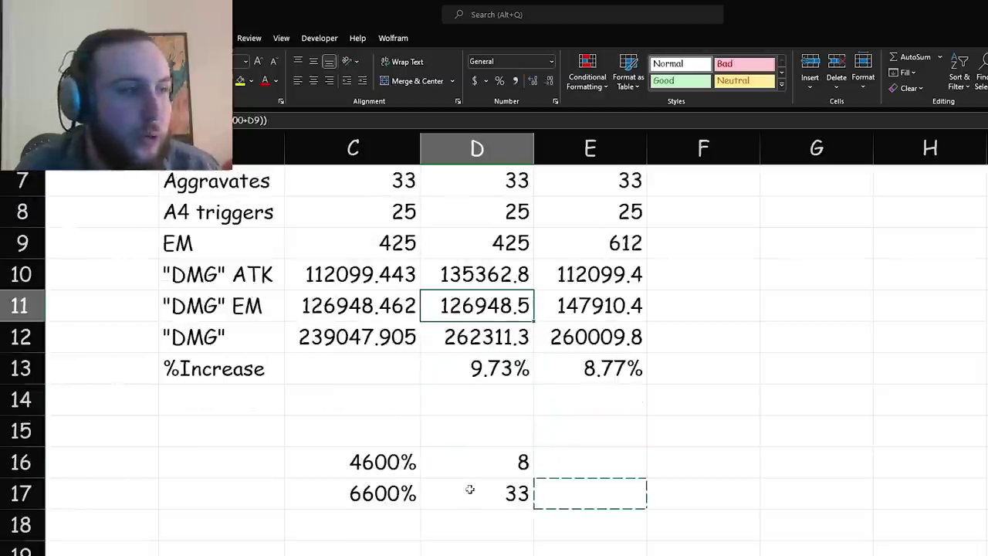
# - Undo the MV and Aggravates notes in C16:D17
pyautogui.moveTo(409, 468); pyautogui.dragTo(469, 480)
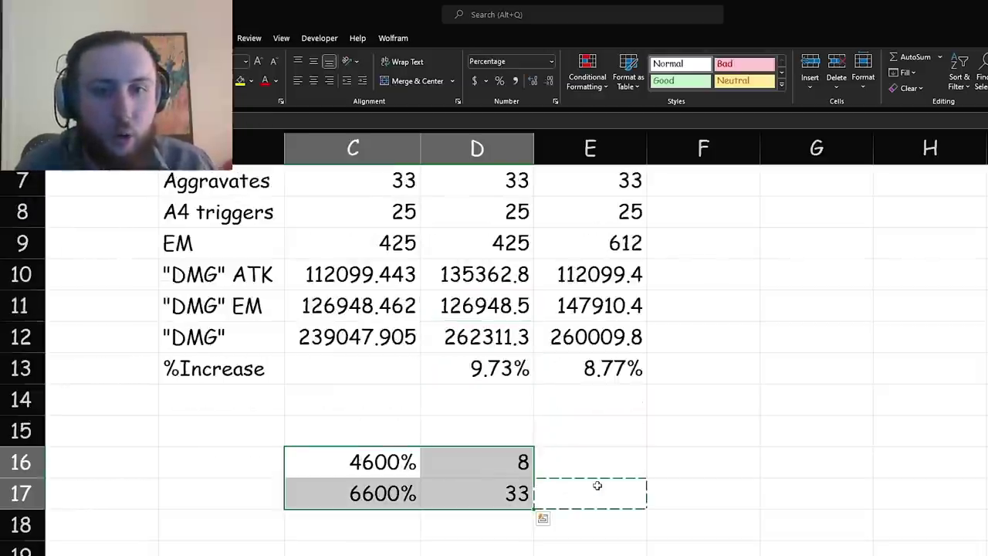
pyautogui.hotkey('ctrl', 'z')
pyautogui.click(575, 464)
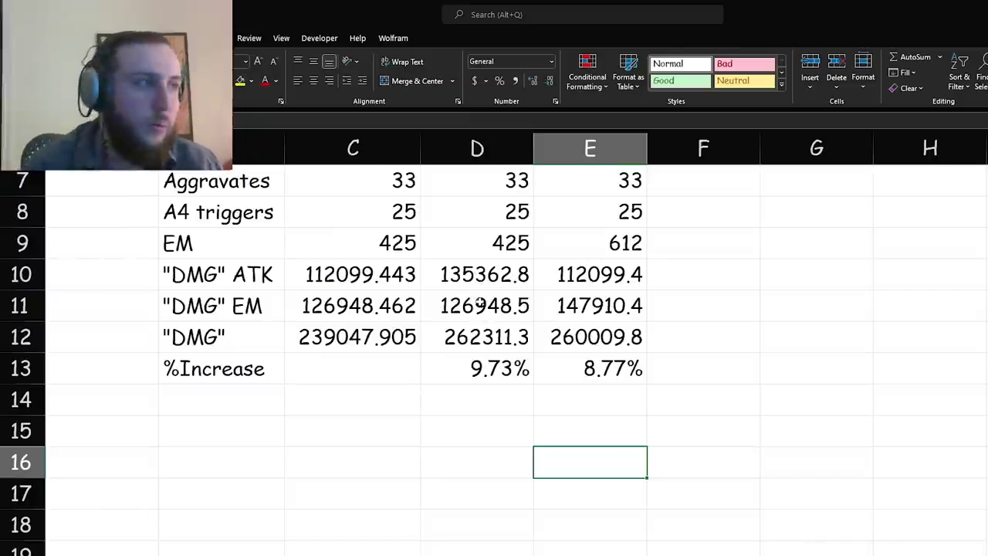
# - Compare the "DMG" ATK and "DMG" EM values across the No Sand, ATK% and EM columns
pyautogui.click(469, 280)
pyautogui.click(466, 317)
pyautogui.moveTo(361, 279); pyautogui.dragTo(494, 275)
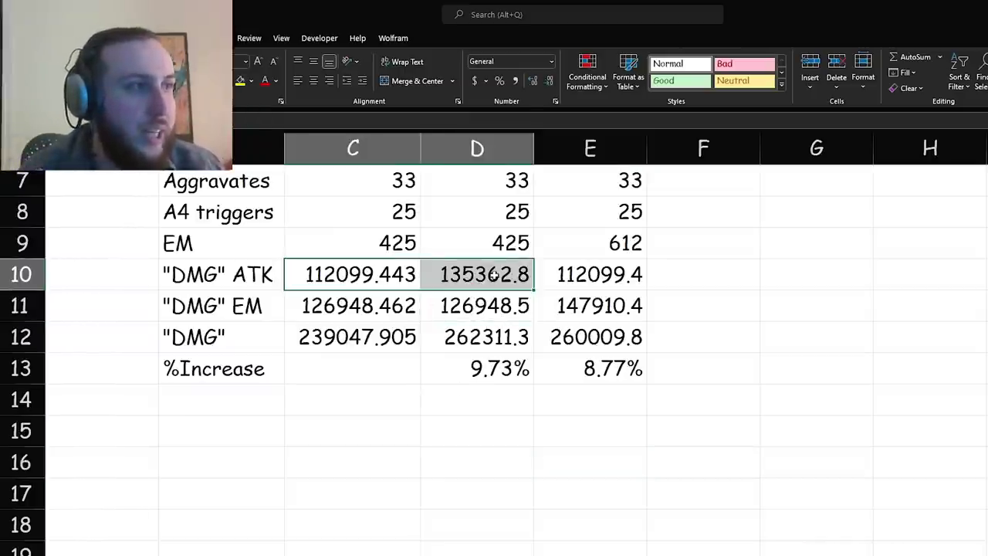
pyautogui.click(402, 296)
pyautogui.moveTo(340, 304); pyautogui.dragTo(506, 310)
pyautogui.click(597, 308)
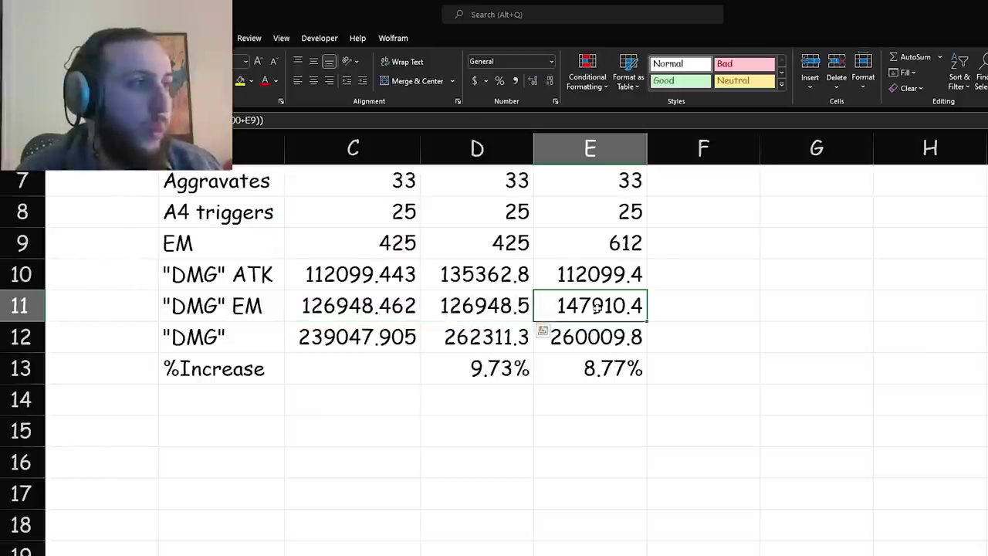
pyautogui.click(415, 307)
pyautogui.press('Up')
pyautogui.keyDown('ctrl'); pyautogui.click(616, 275); pyautogui.keyUp('ctrl')
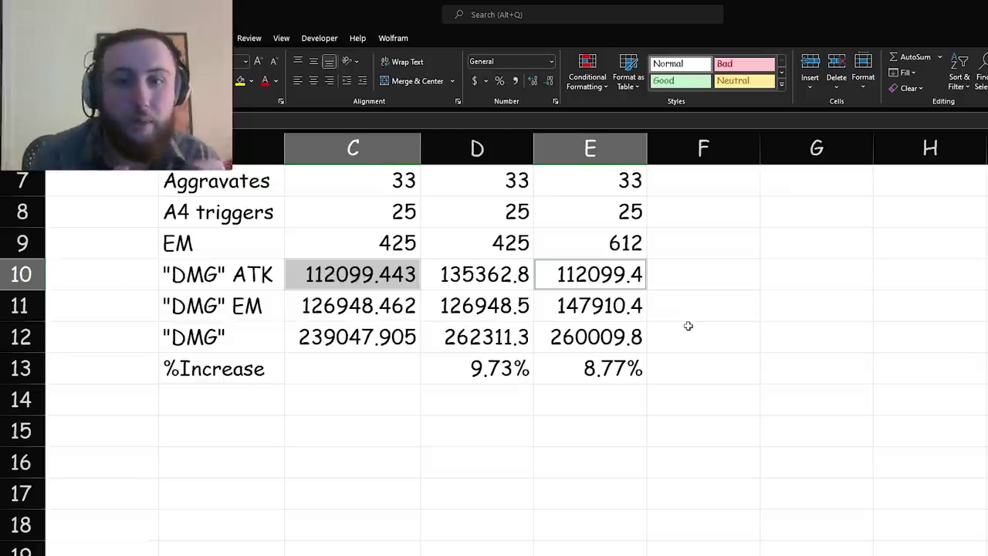
pyautogui.click(757, 287)
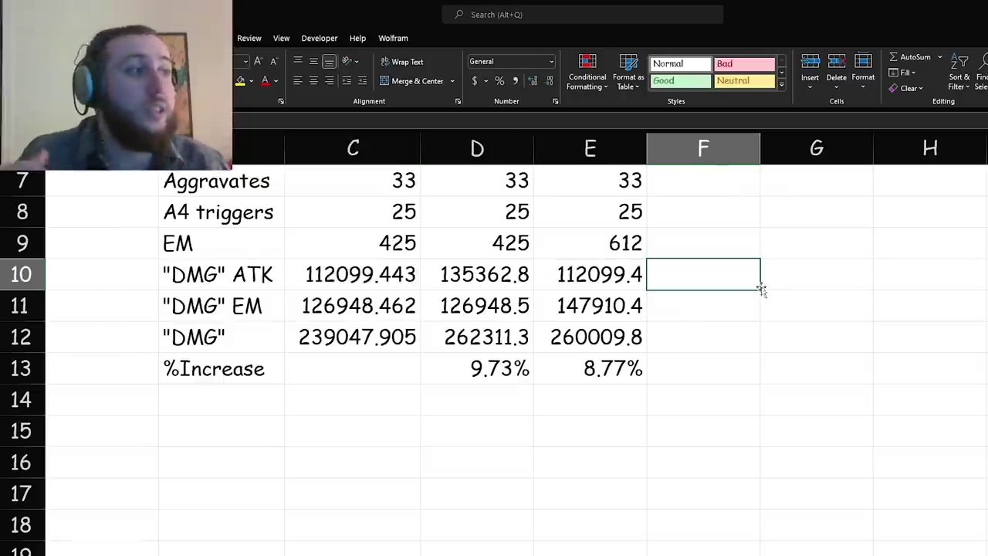
# - Try adding a column headed CR in F1
pyautogui.scroll(2, 744, 365)
pyautogui.click(687, 189)
pyautogui.write('CR')
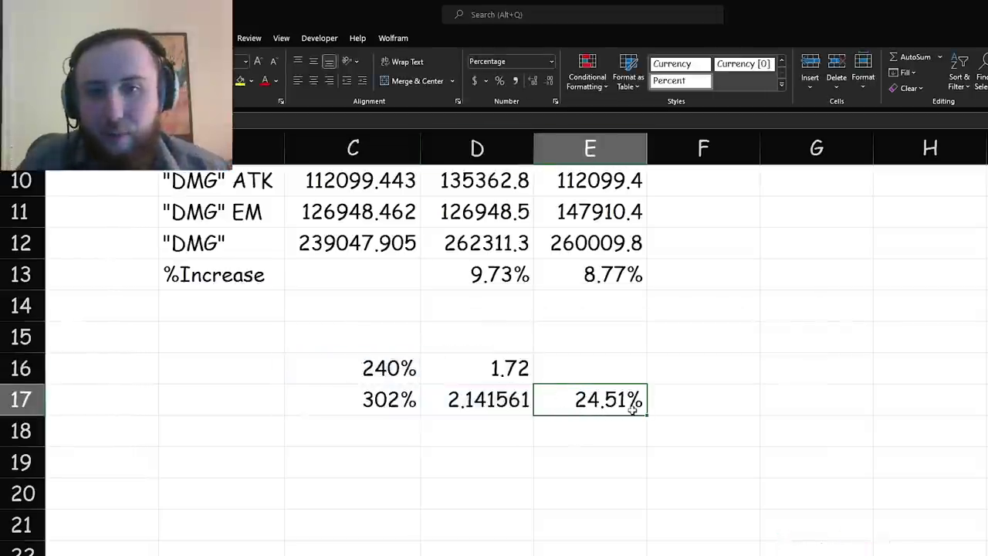
# - Change the sand's ATK% bonus at the end of the sum in D3 to 5% and set the EM in E9 to 445
pyautogui.scroll(3, 564, 417)
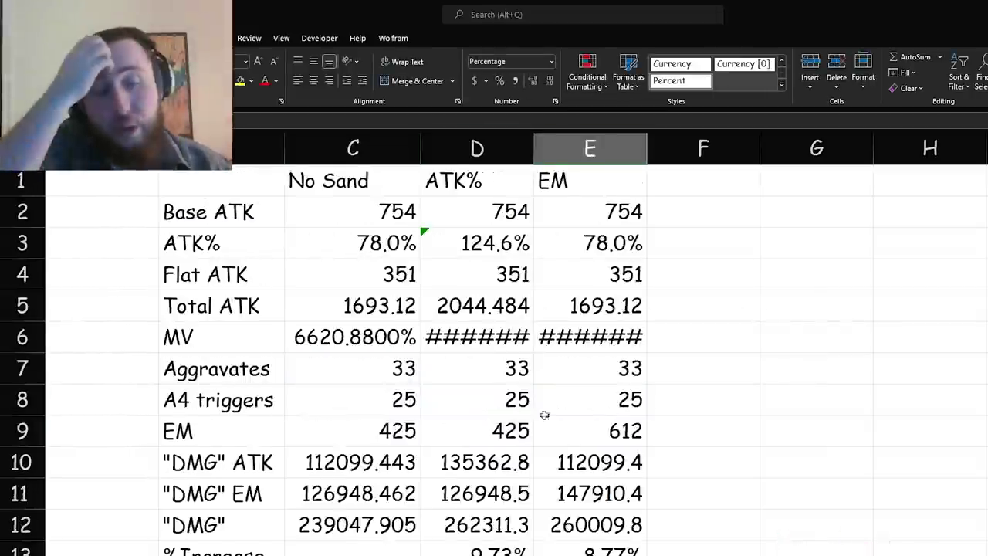
pyautogui.doubleClick(491, 243)
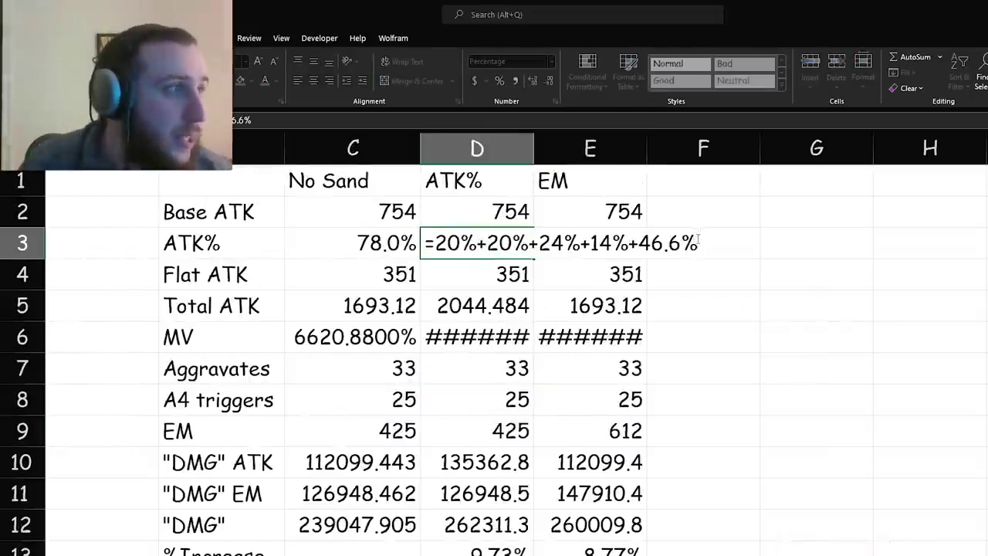
pyautogui.moveTo(698, 243); pyautogui.dragTo(636, 247)
pyautogui.write('5%')
pyautogui.click(637, 249)
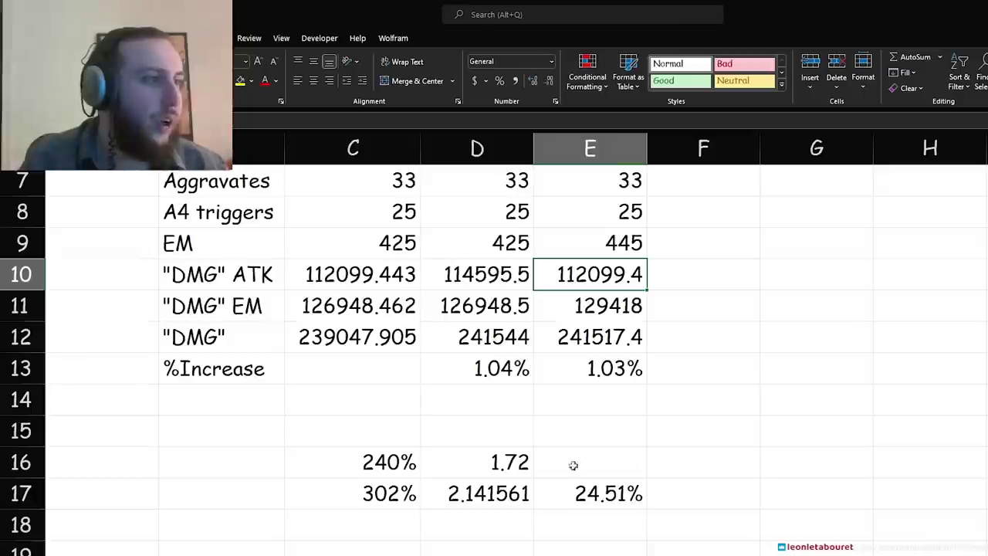
# - Edit the percentage in C17 to use a bonus of 3.3 for the crit comparison
pyautogui.click(614, 494)
pyautogui.press('F2')
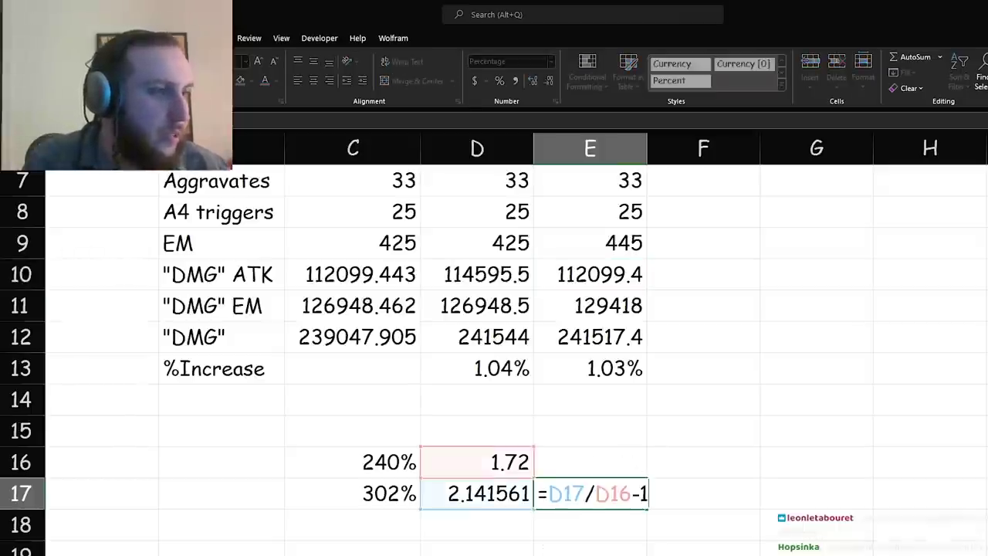
pyautogui.press('Escape')
pyautogui.press('Left')
pyautogui.press('Left')
pyautogui.press('F2')
pyautogui.write('3.3')
pyautogui.press('Return')
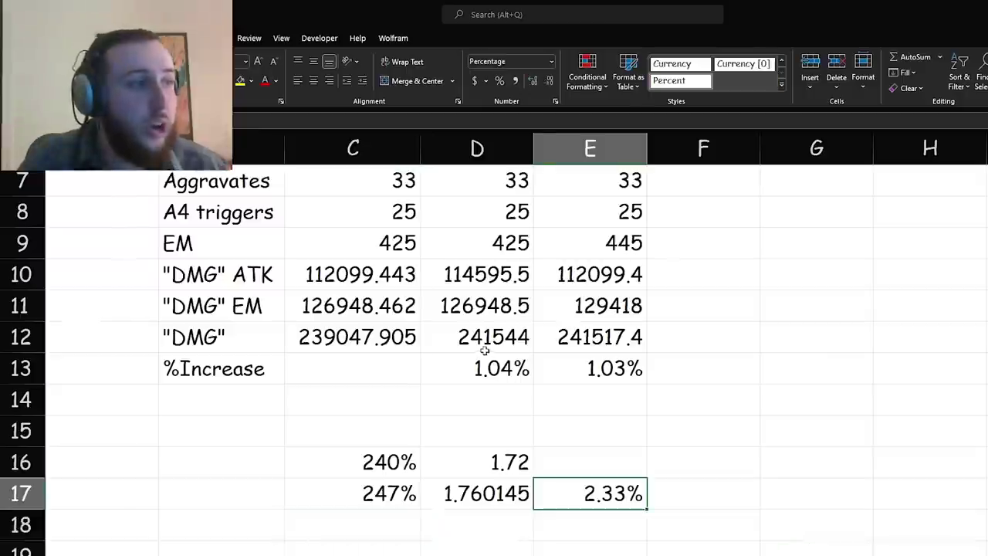
# - Compare the %Increase results in D13 and E13 with the percentage gain in E17
pyautogui.click(479, 364)
pyautogui.click(592, 369)
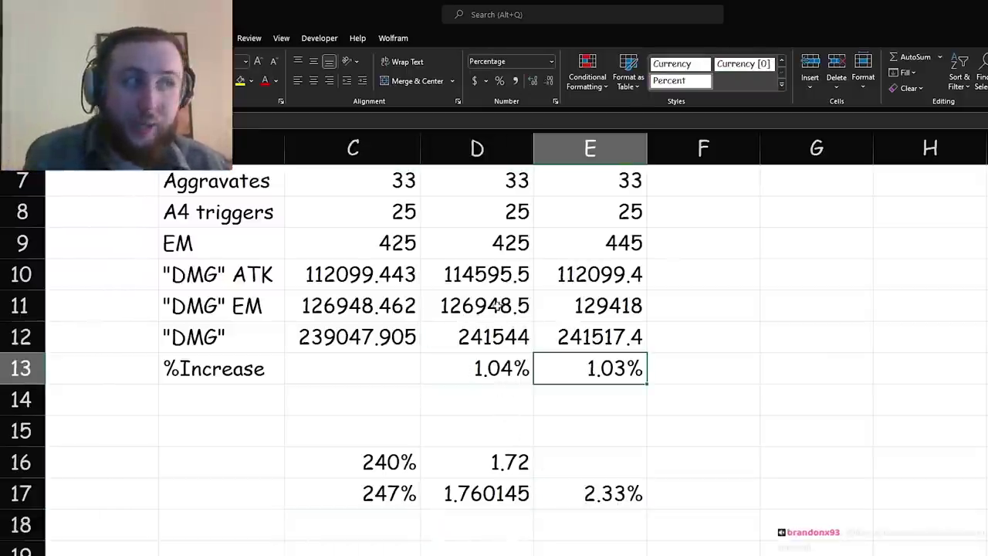
pyautogui.click(475, 263)
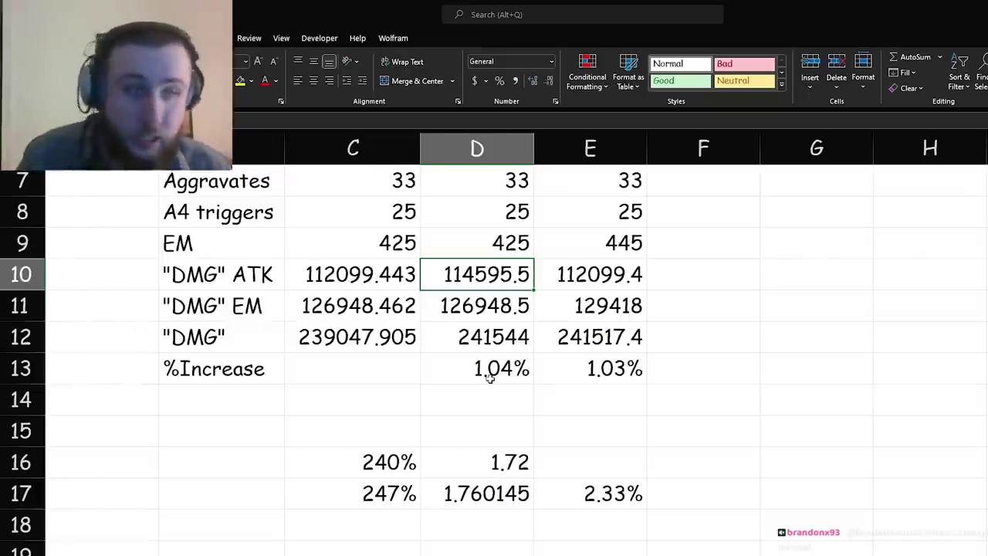
pyautogui.click(623, 365)
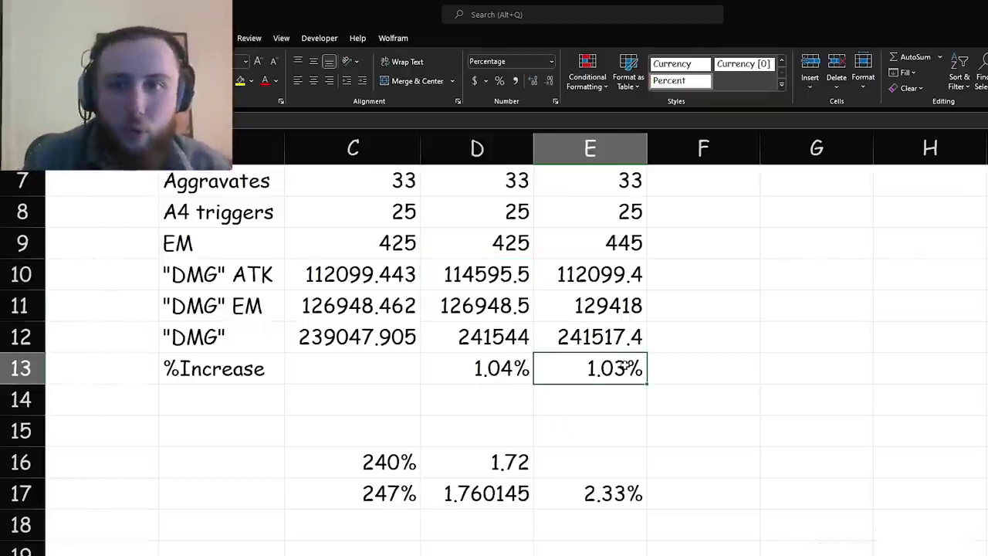
pyautogui.click(618, 498)
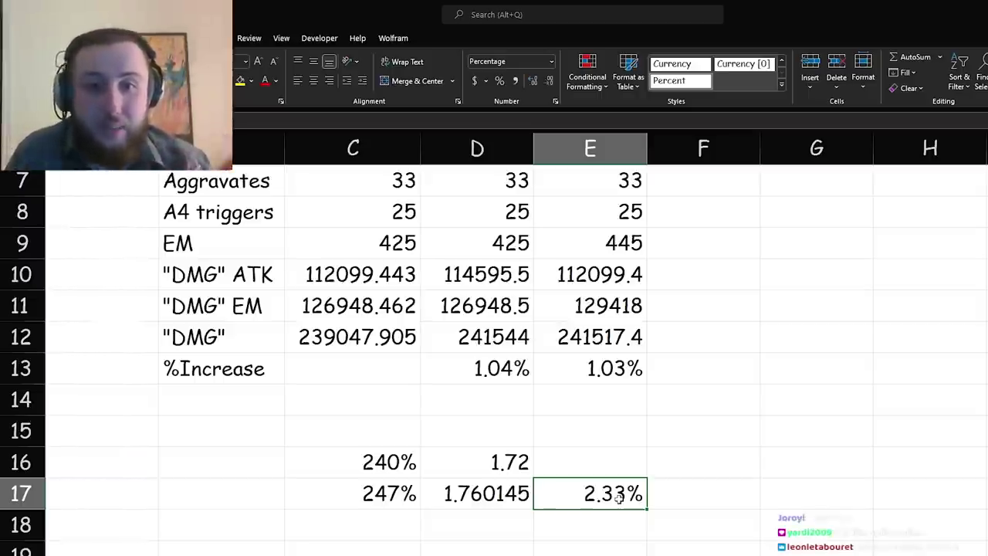
# - Switch to Paint and draw a large box with black top and sides and a base split into yellow and green lines
pyautogui.hotkey('alt', 'Tab')
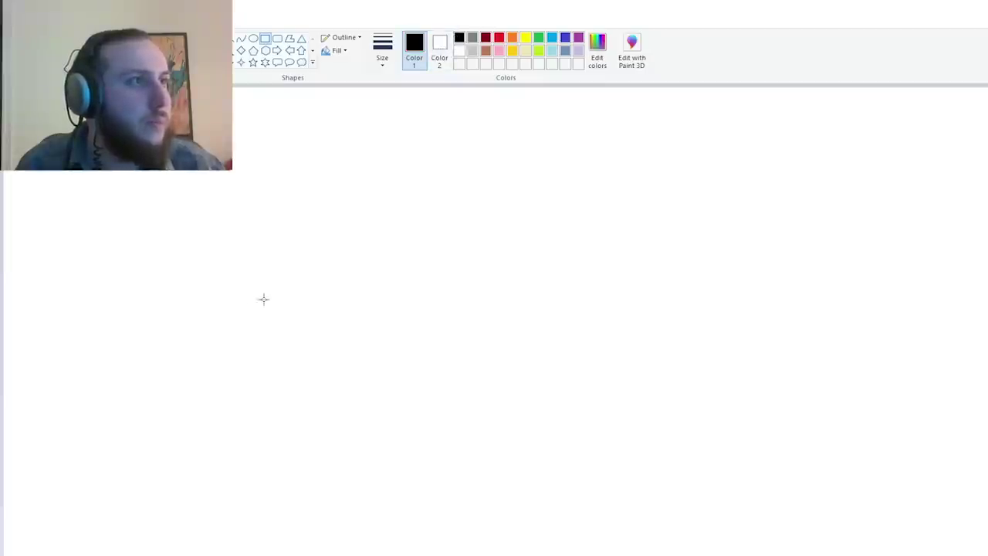
pyautogui.moveTo(239, 165); pyautogui.dragTo(643, 510)
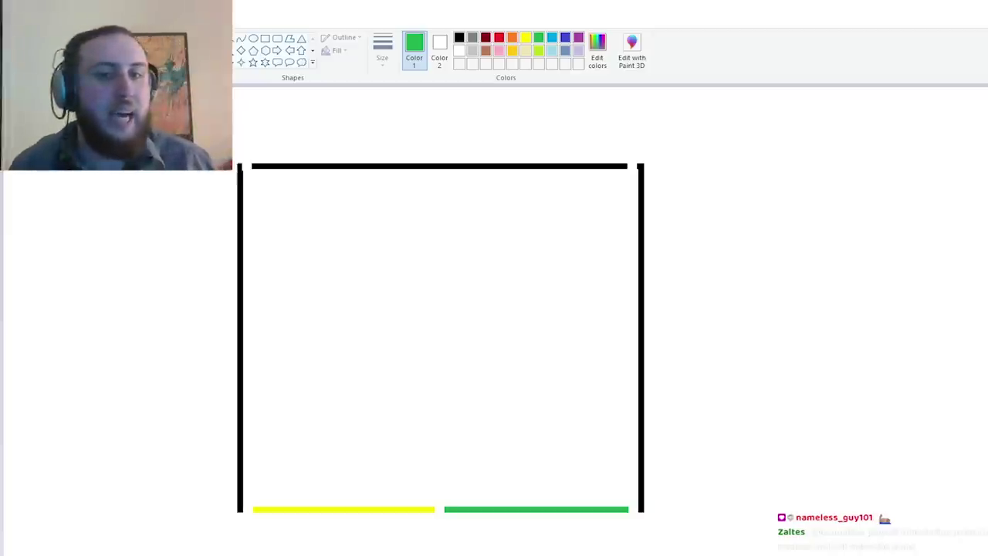
# - Widen the box by stretching the yellow base line outward and moving the adjacent black side out to its end
pyautogui.moveTo(250, 495); pyautogui.dragTo(435, 529)
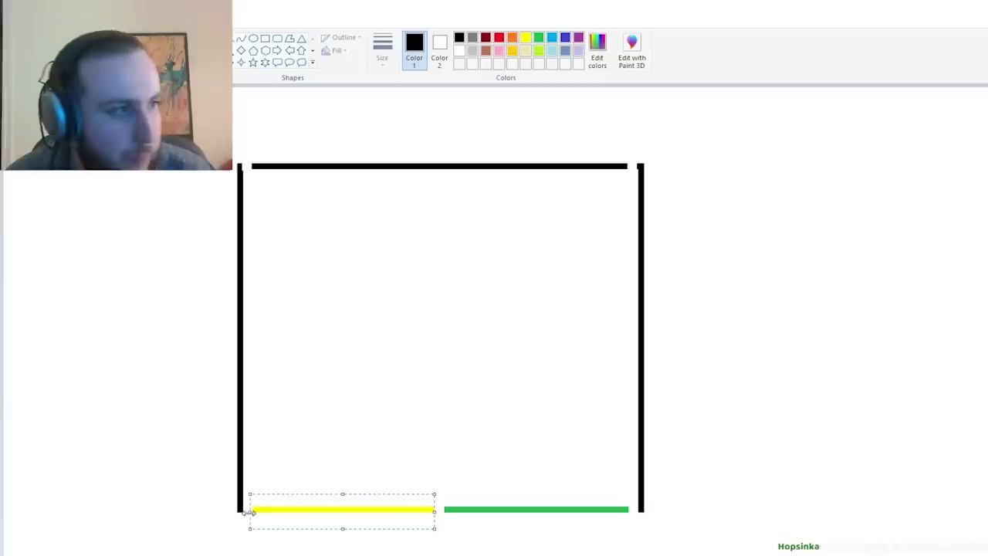
pyautogui.click(339, 454)
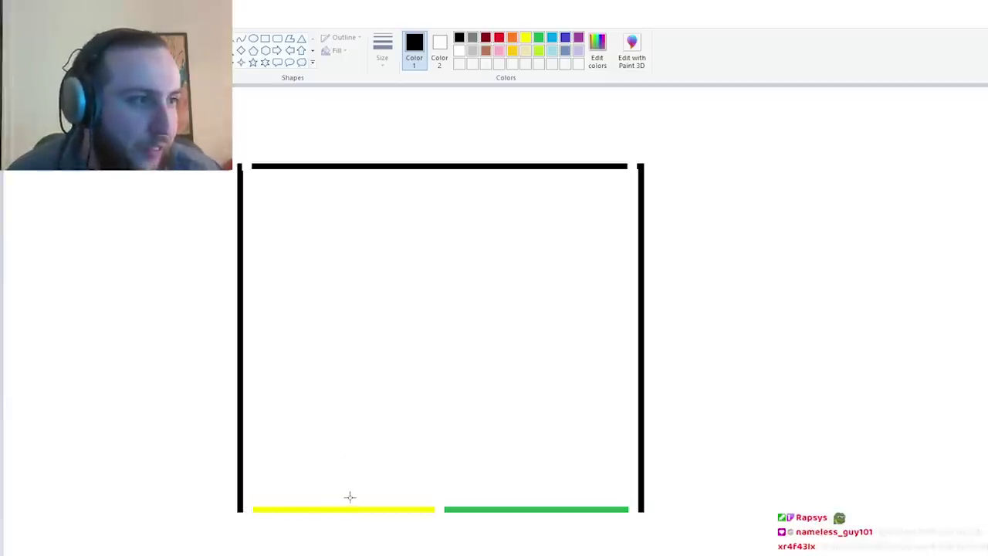
pyautogui.moveTo(261, 517); pyautogui.dragTo(220, 508)
pyautogui.moveTo(219, 157)
pyautogui.mouseDown()
pyautogui.moveTo(289, 455)
pyautogui.moveTo(254, 498)
pyautogui.mouseUp()
pyautogui.moveTo(229, 451)
pyautogui.mouseDown()
pyautogui.moveTo(178, 419)
pyautogui.moveTo(159, 425)
pyautogui.mouseUp()
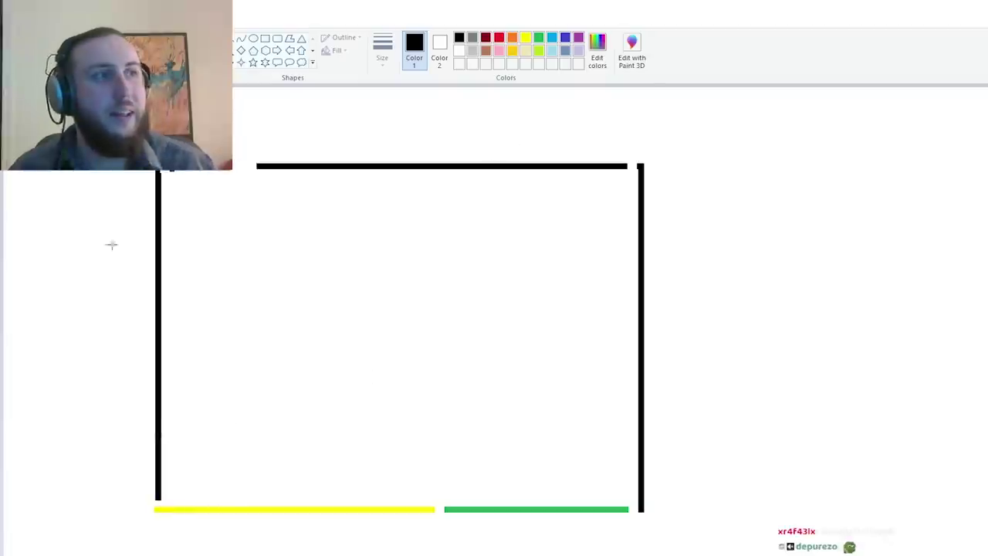
# - Select the whole widened box, clear the selection and undo the widening
pyautogui.moveTo(150, 160)
pyautogui.mouseDown()
pyautogui.moveTo(701, 512)
pyautogui.moveTo(669, 520)
pyautogui.mouseUp()
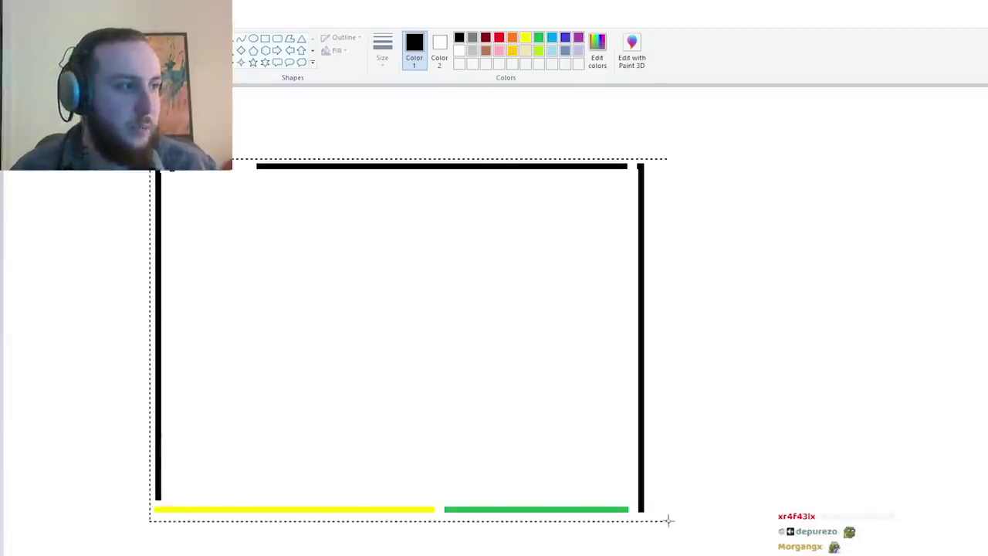
pyautogui.click(799, 386)
pyautogui.hotkey('ctrl', 'z')
pyautogui.hotkey('ctrl', 'z')
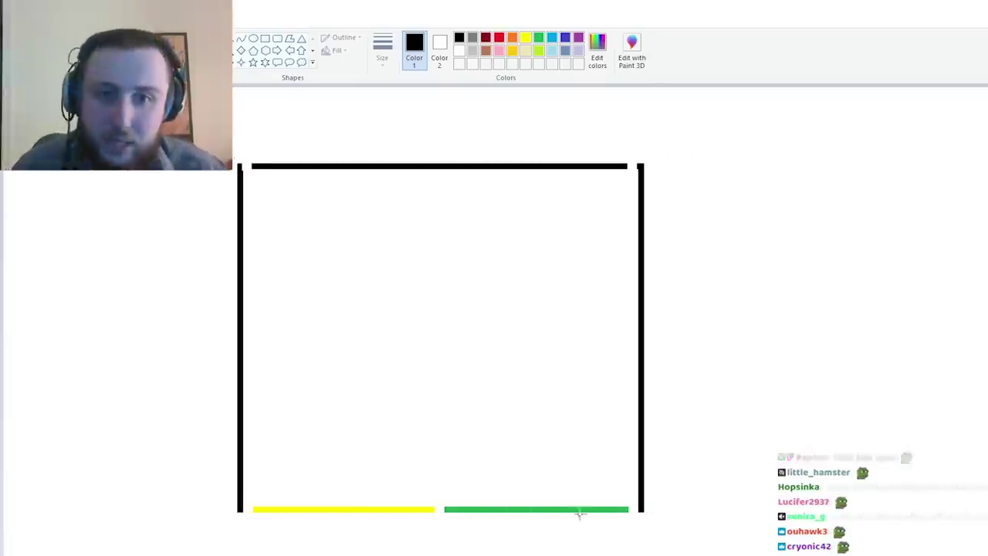
# - Select the green and yellow base lines in turn to compare the two parts of the base
pyautogui.moveTo(445, 488); pyautogui.dragTo(627, 528)
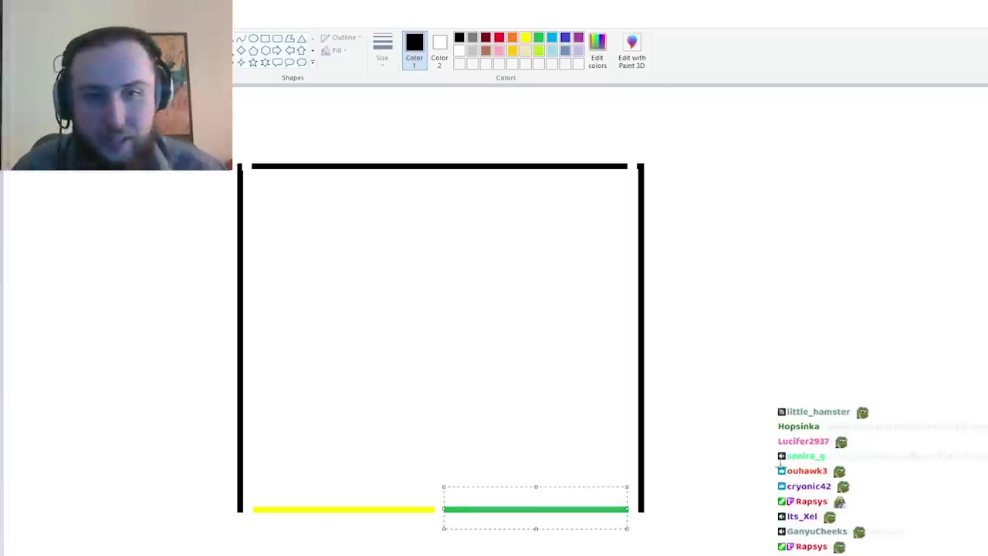
pyautogui.click(140, 302)
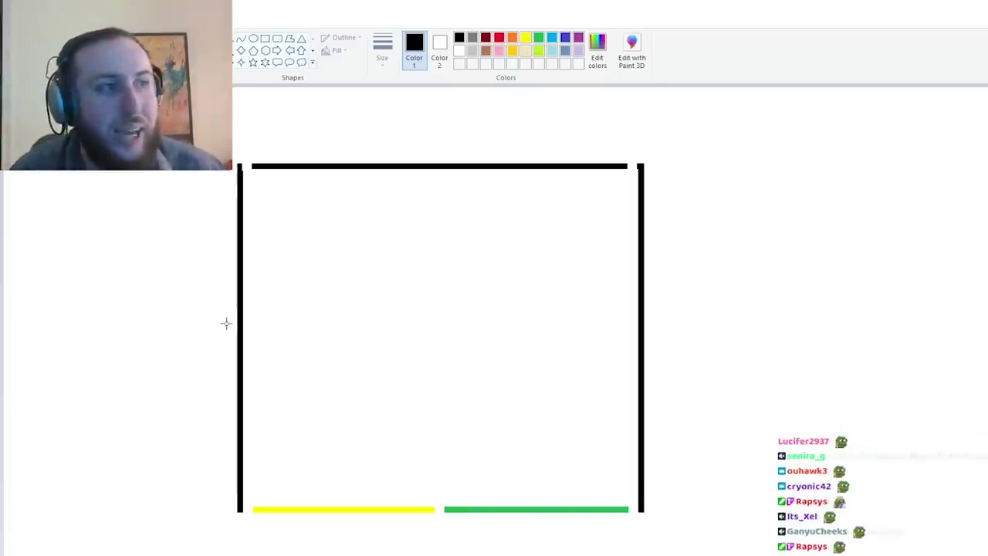
pyautogui.moveTo(252, 501); pyautogui.dragTo(437, 515)
pyautogui.click(194, 322)
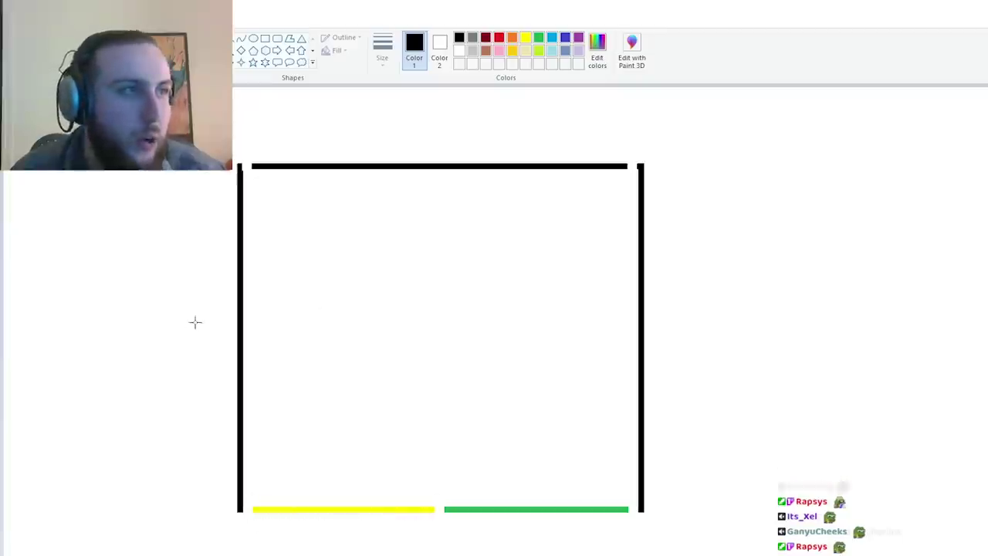
pyautogui.hotkey('ctrl', 'z')
pyautogui.hotkey('ctrl', 'z')
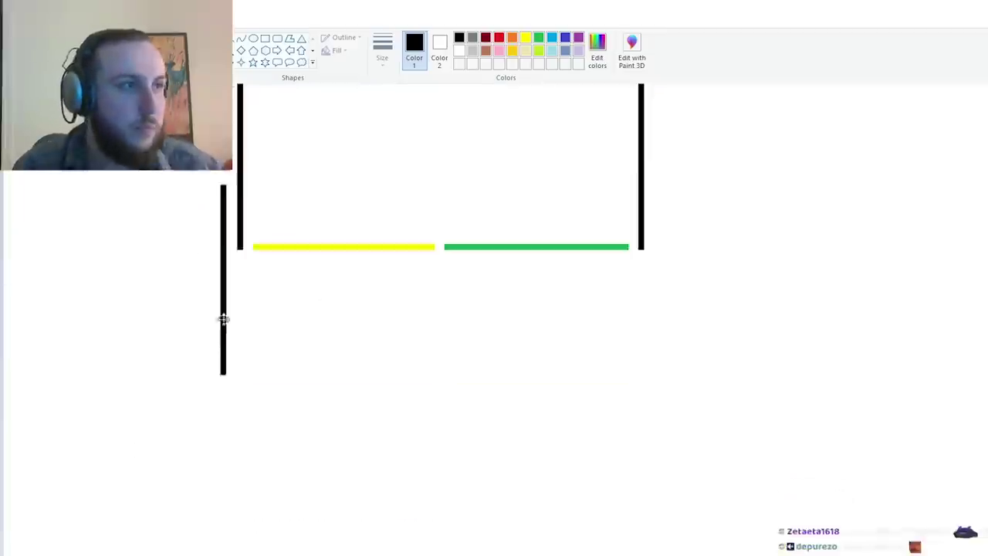
# - Place a copy of the original box below the widened one and open its rotation options
pyautogui.scroll(-2, 847, 360)
pyautogui.moveTo(92, 126); pyautogui.dragTo(214, 281)
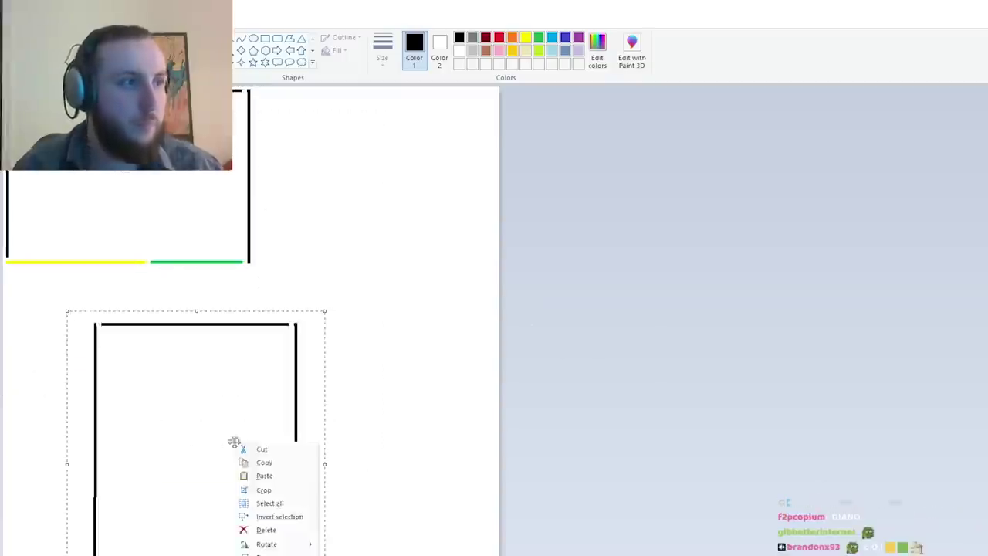
pyautogui.click(265, 543)
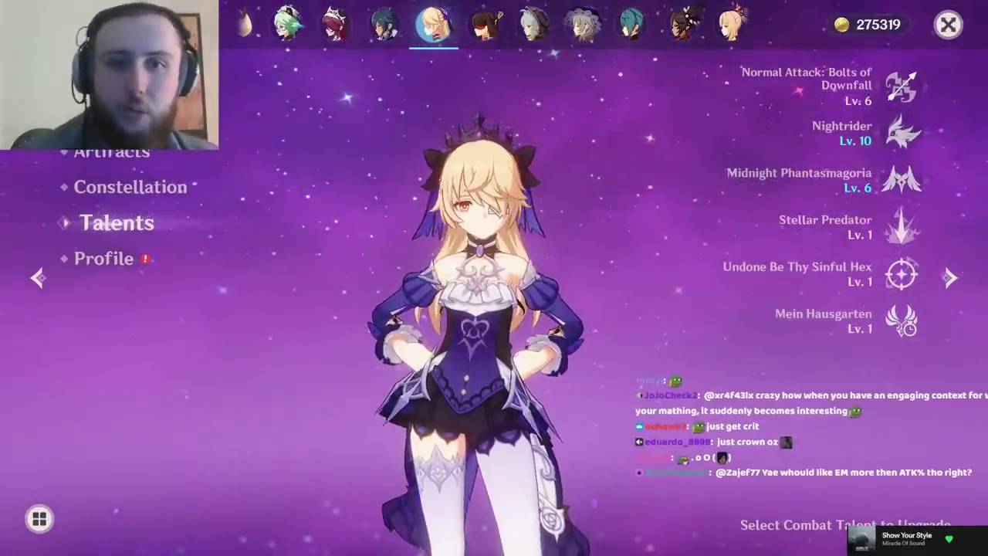
# - Switch to the spreadsheet to review the ATK% and EM comparison, and return to the game to view Kazuha's talents
pyautogui.hotkey('alt', 'Tab')
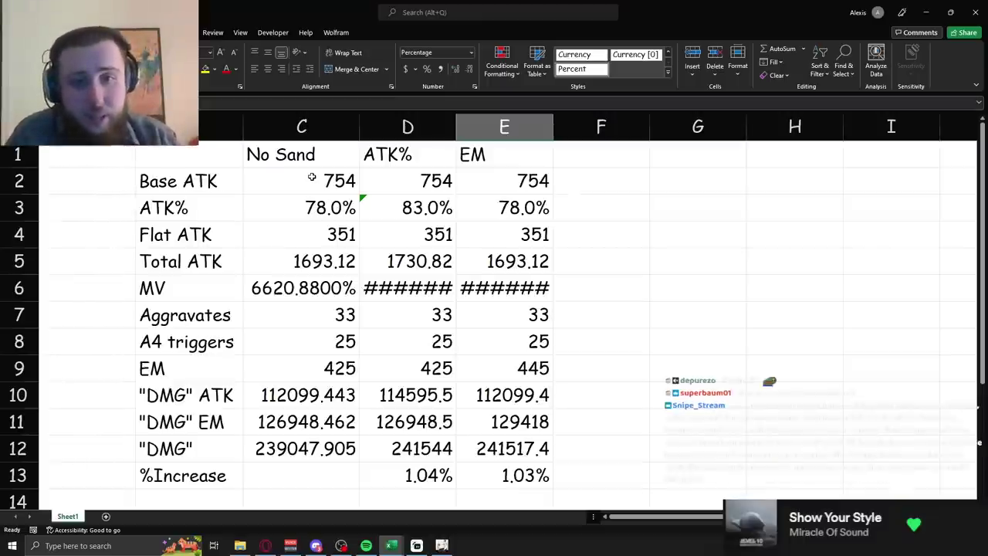
pyautogui.hotkey('alt', 'Tab')
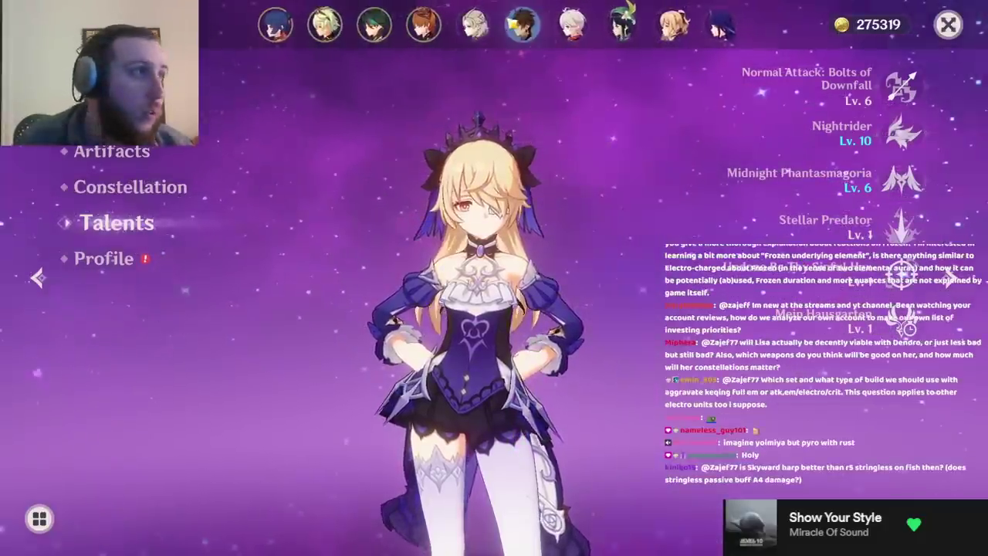
pyautogui.click(572, 25)
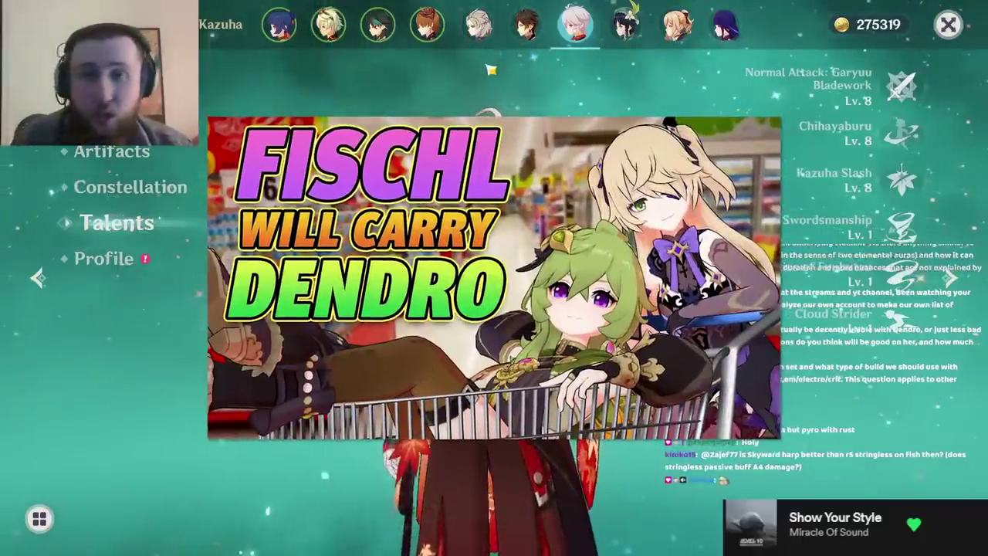